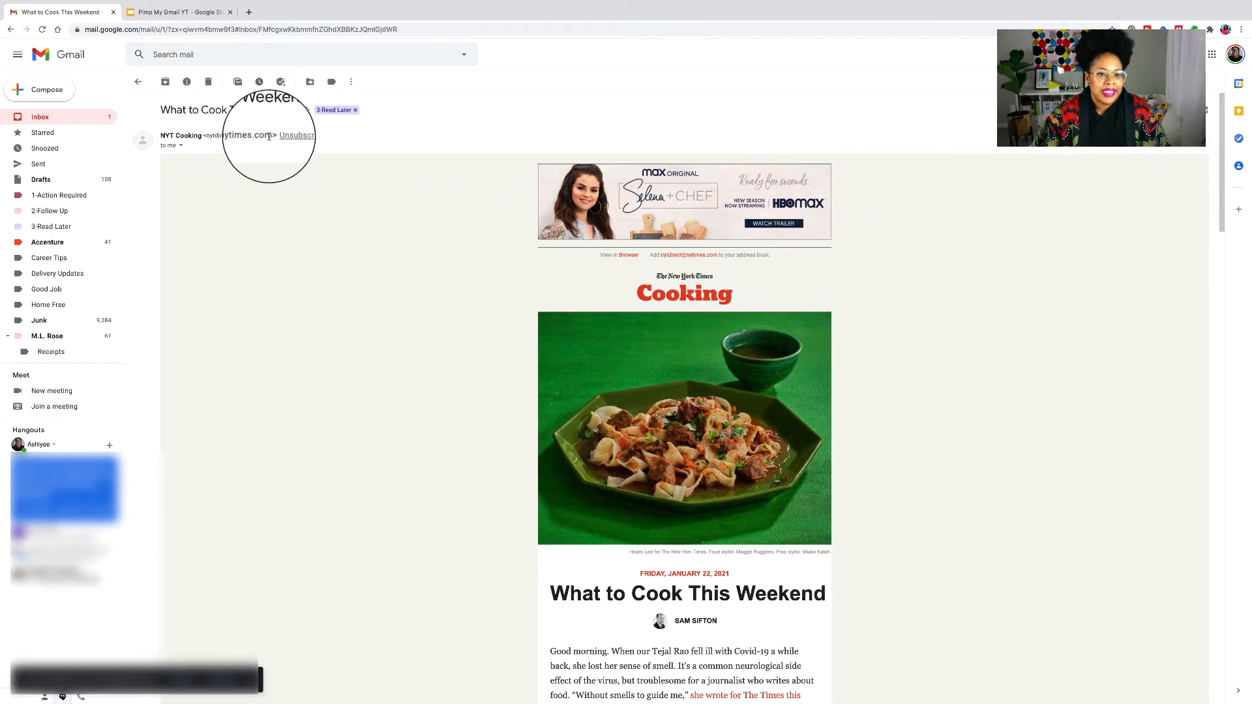
{"action": "left_click", "coordinate": [128, 84]}
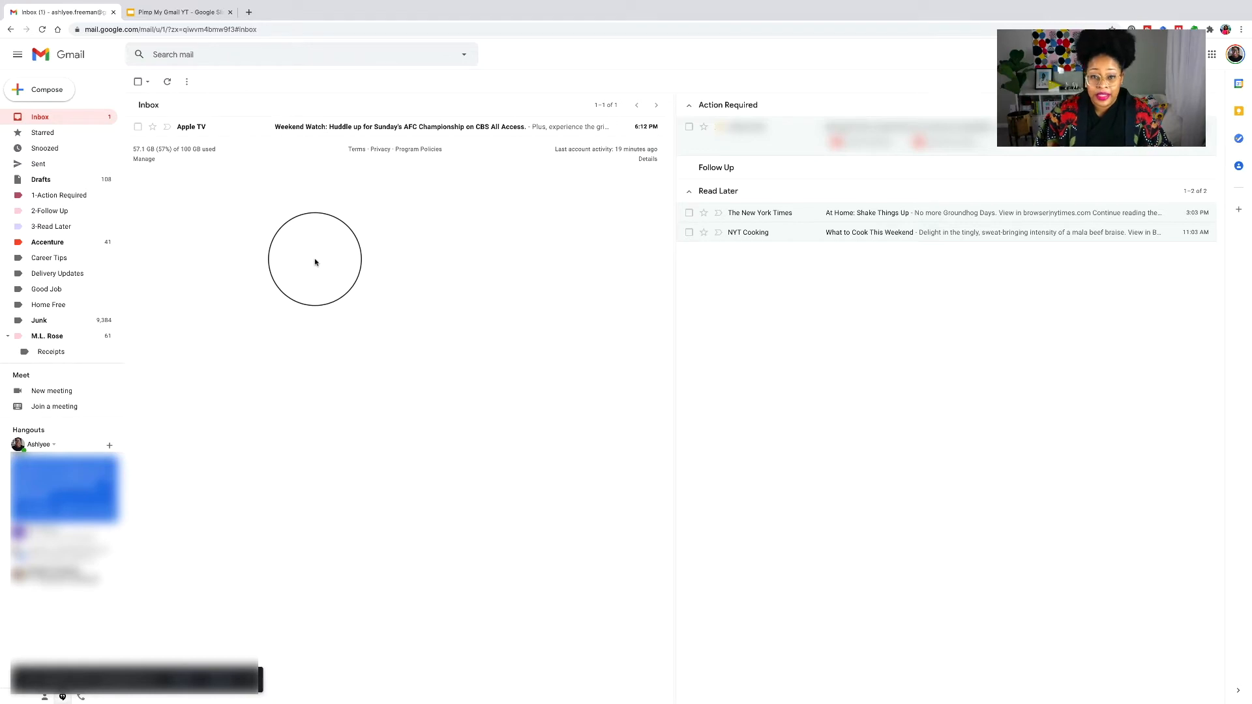
{"action": "left_click", "coordinate": [174, 52]}
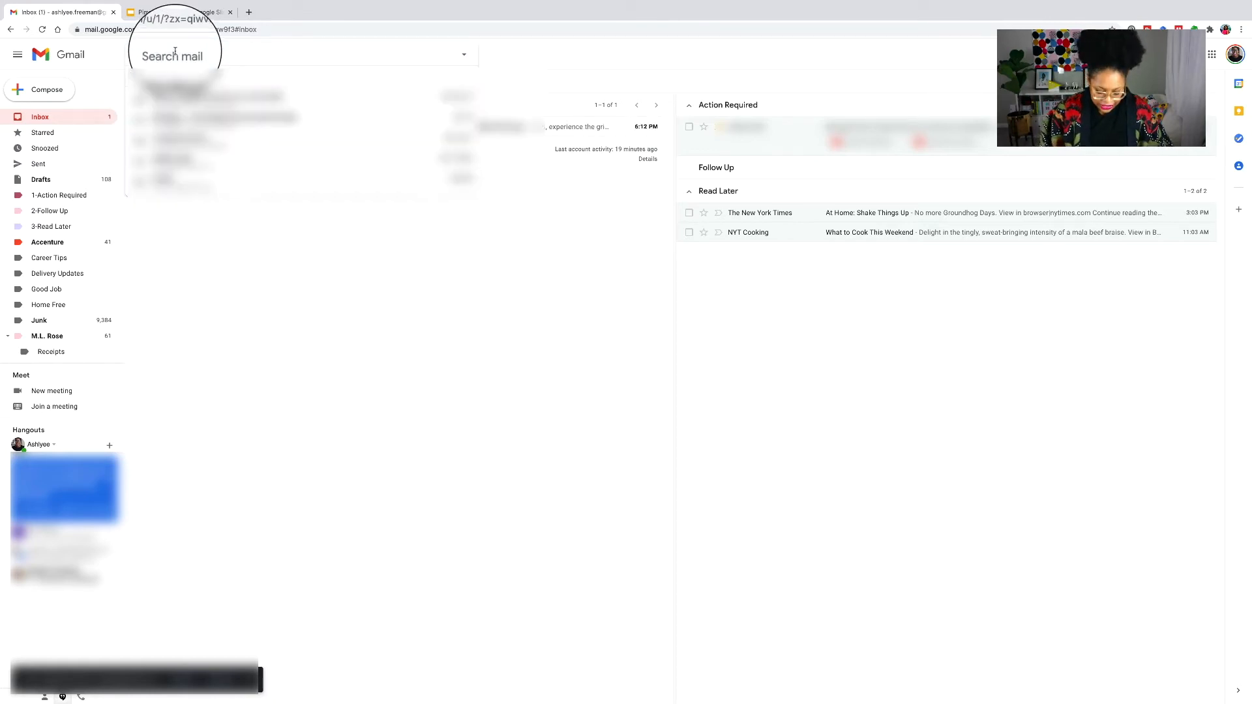
{"action": "type", "text": "*@n"}
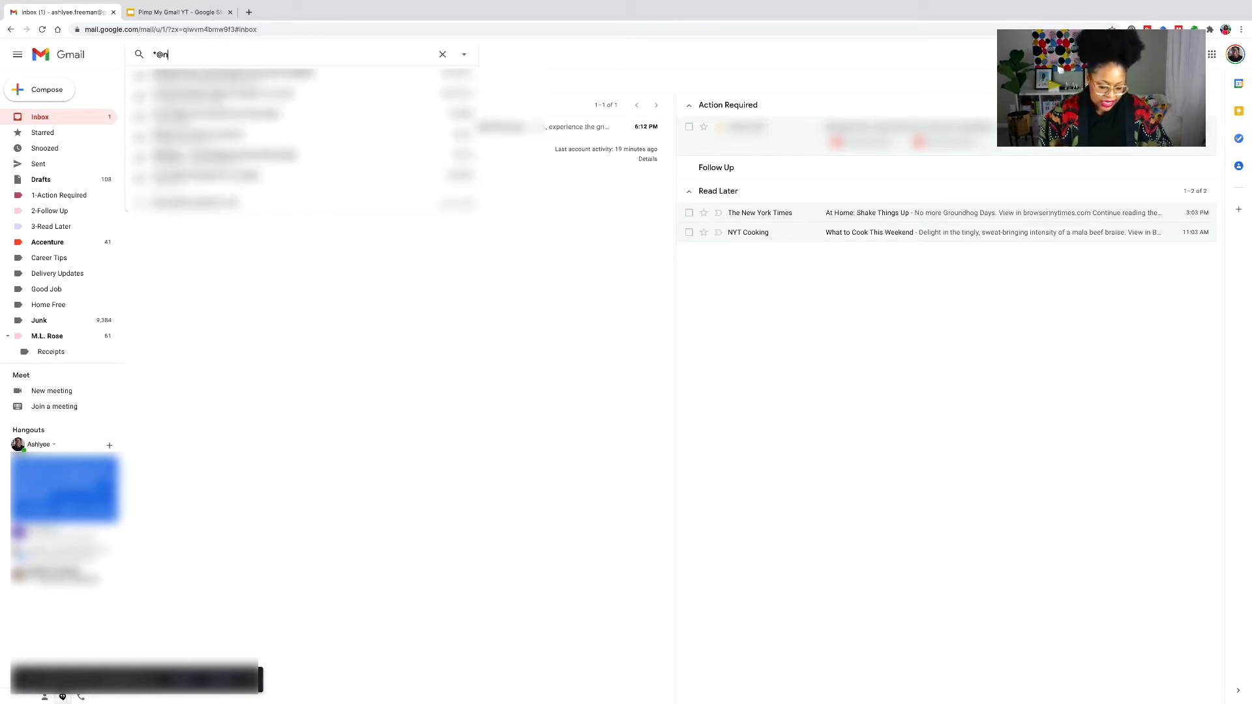
{"action": "type", "text": "ytime"}
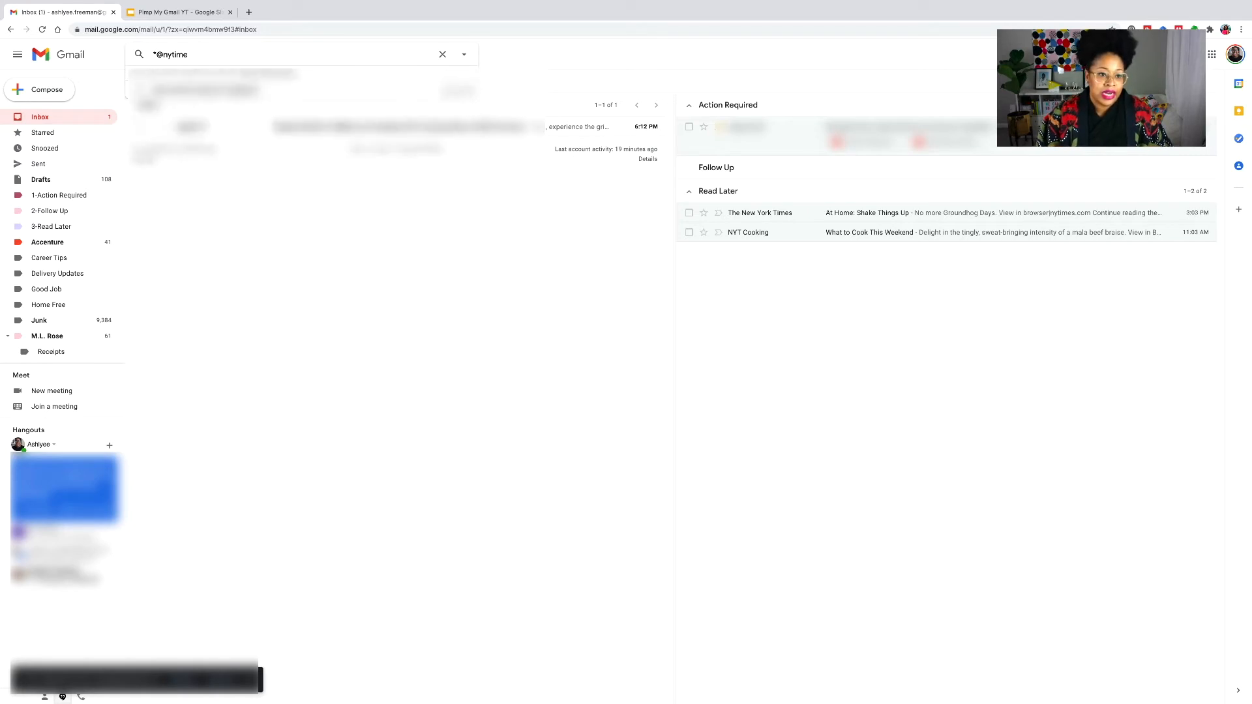
{"action": "type", "text": "s.com"}
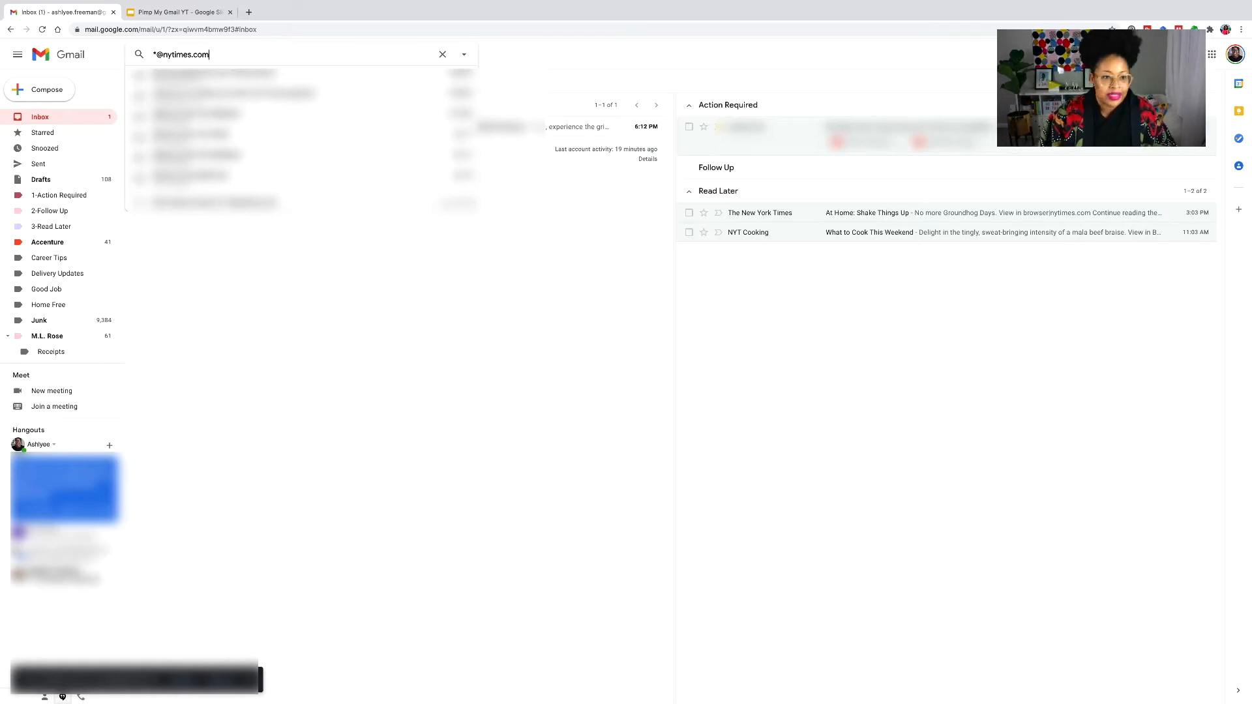
{"action": "key", "text": "Return"}
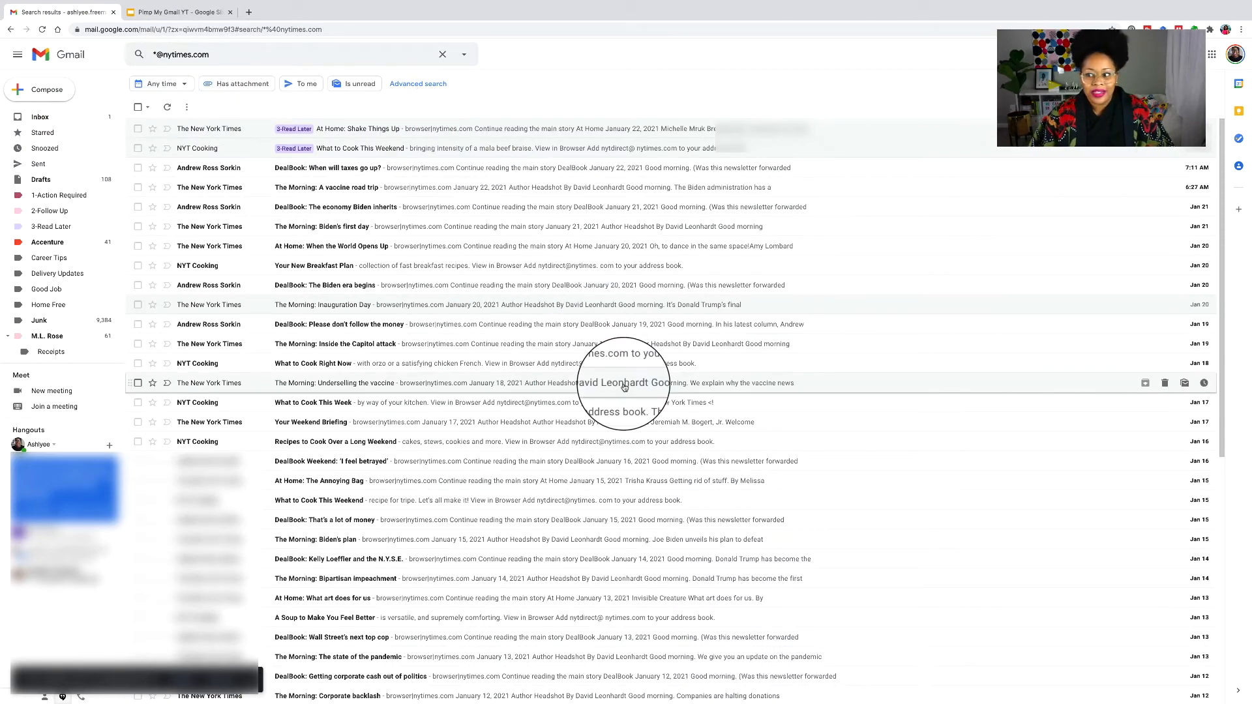
{"action": "scroll", "coordinate": [624, 387], "scroll_direction": "down", "scroll_amount": 7}
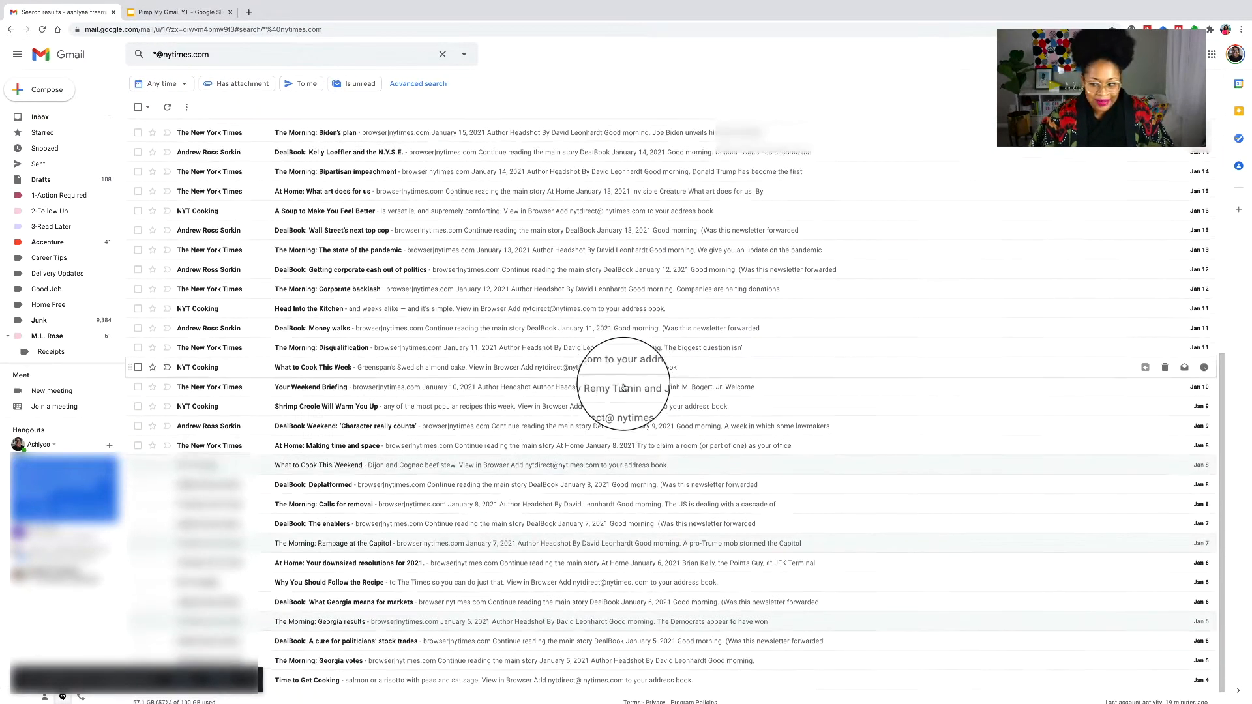
{"action": "scroll", "coordinate": [624, 386], "scroll_direction": "up", "scroll_amount": 7}
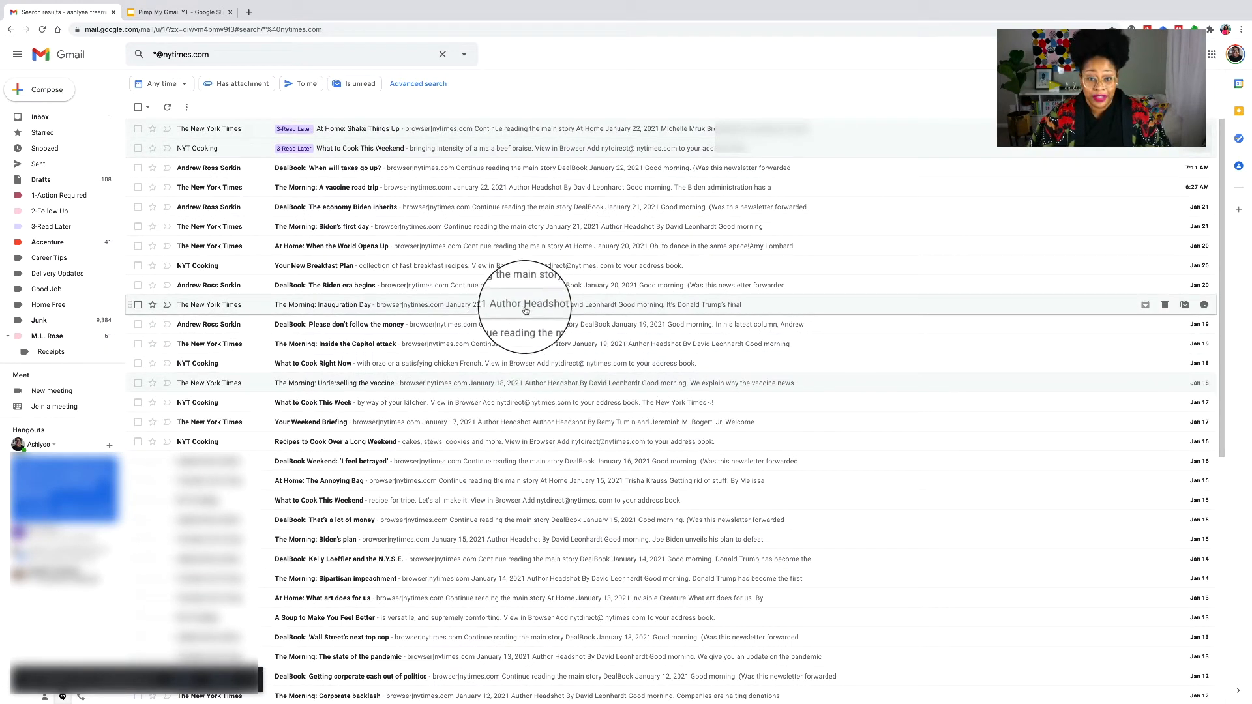
{"action": "left_click", "coordinate": [463, 55]}
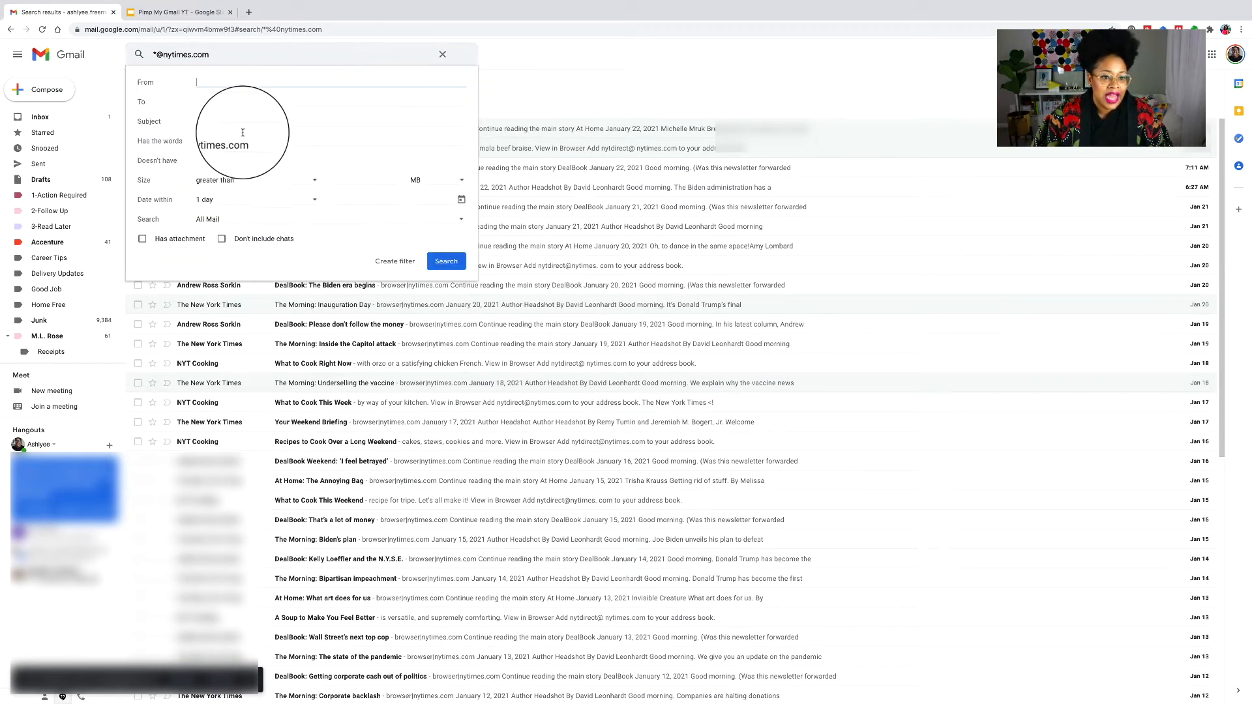
{"action": "left_click_drag", "start_coordinate": [256, 141], "coordinate": [191, 140]}
{"action": "key", "text": "ctrl+x"}
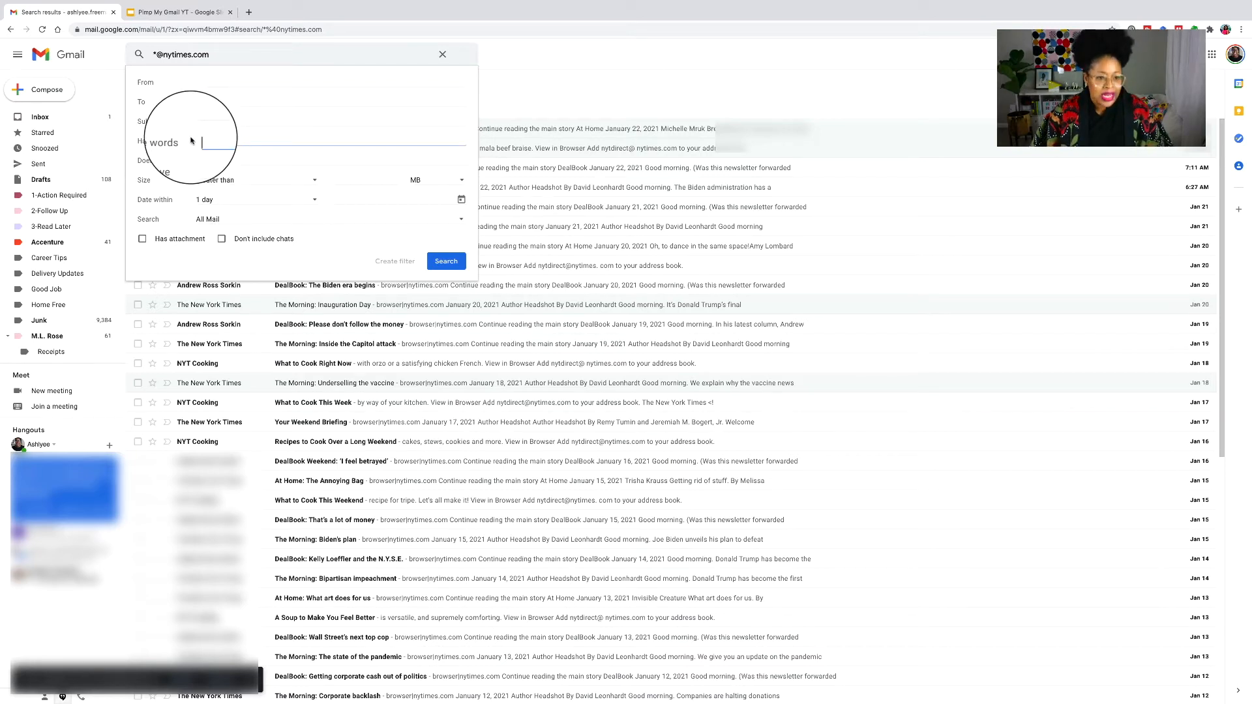
{"action": "left_click", "coordinate": [199, 81]}
{"action": "key", "text": "ctrl+v"}
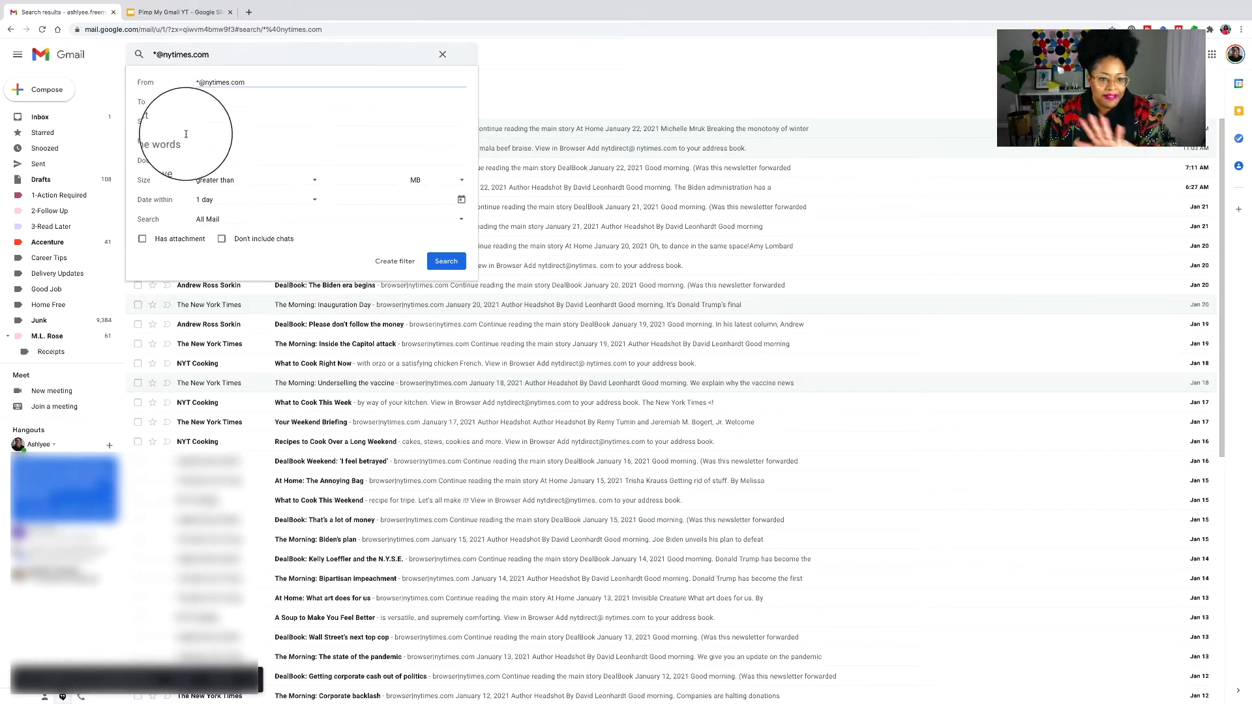
{"action": "left_click", "coordinate": [399, 263]}
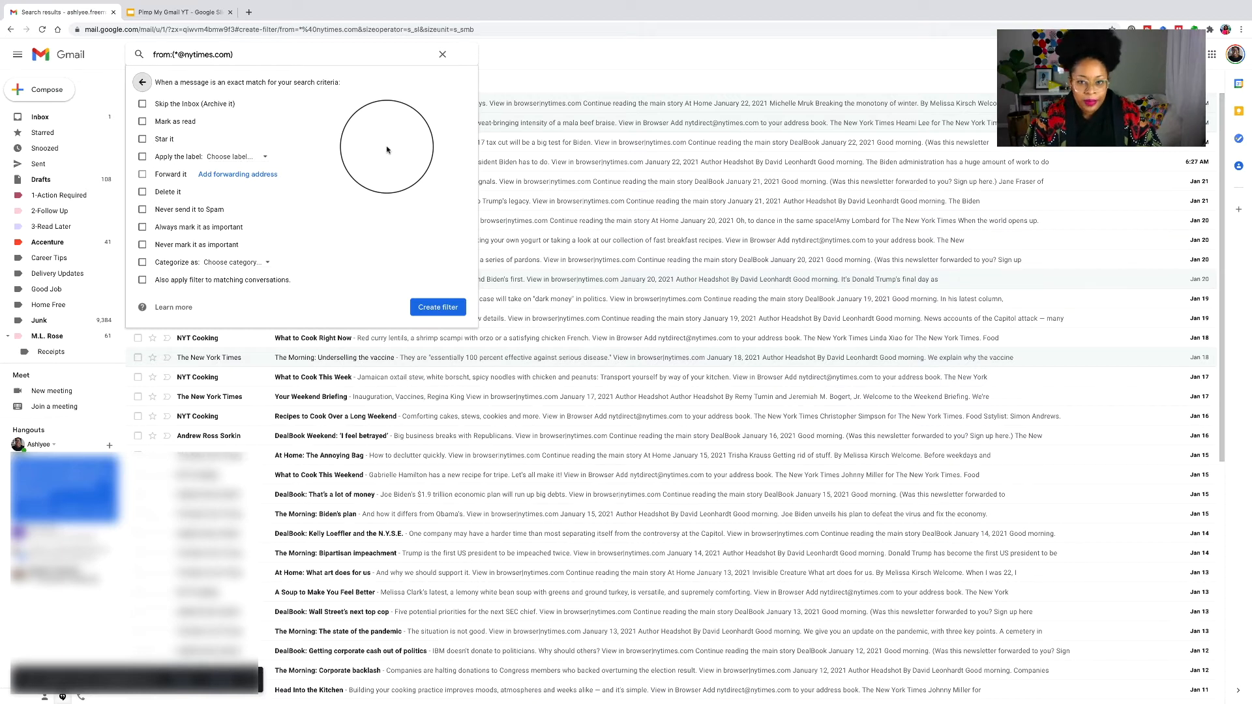
- Create the filter to skip the inbox, apply the 3-Read Later label and also apply to matching conversations
{"action": "left_click", "coordinate": [142, 103]}
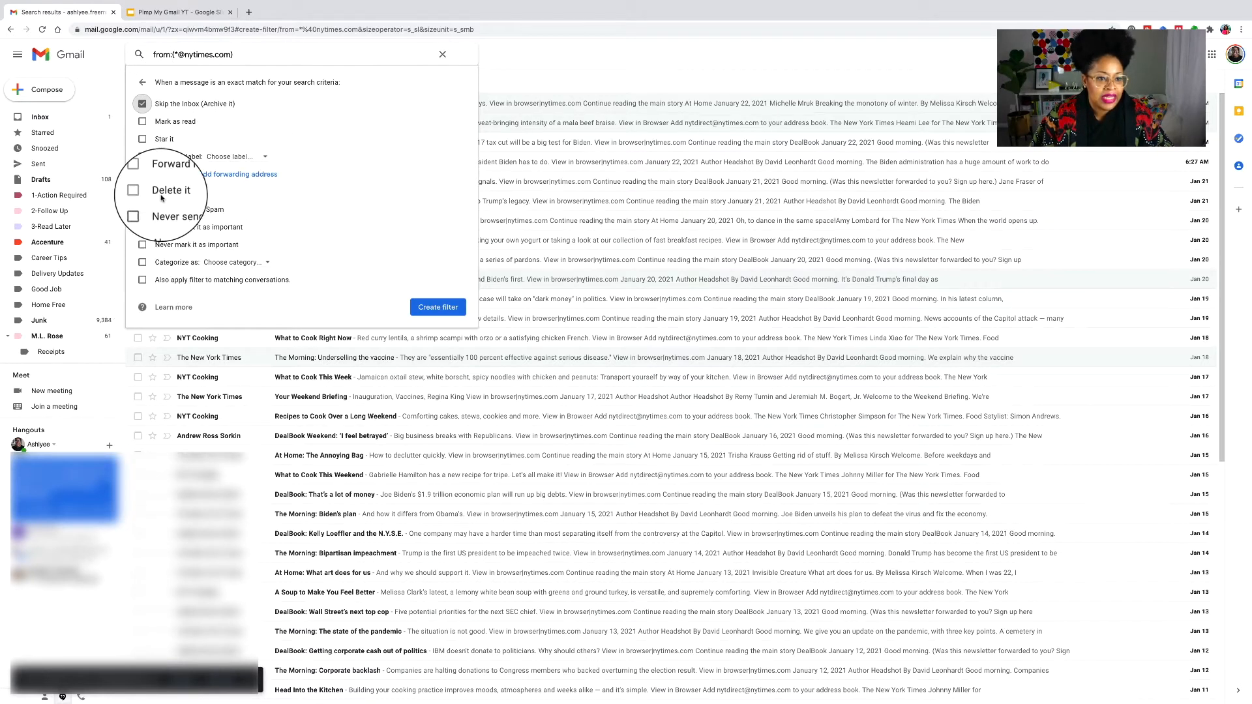
{"action": "left_click", "coordinate": [142, 157]}
{"action": "left_click", "coordinate": [264, 160]}
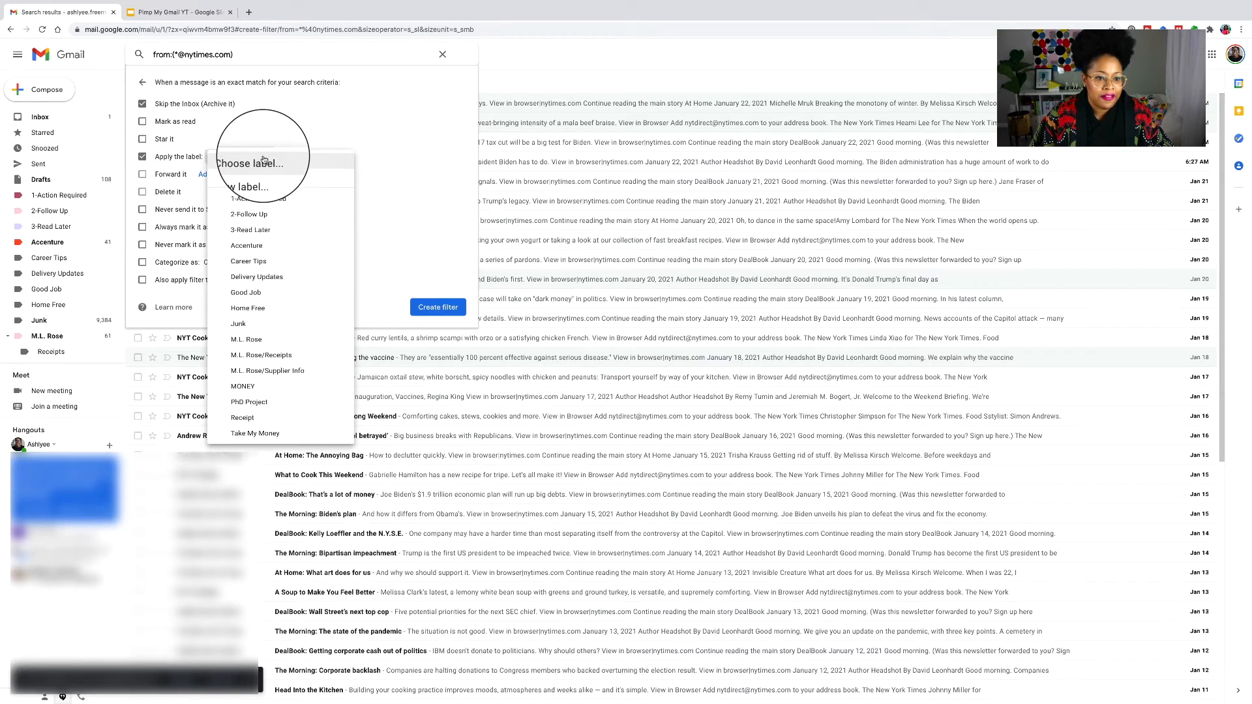
{"action": "left_click", "coordinate": [263, 249]}
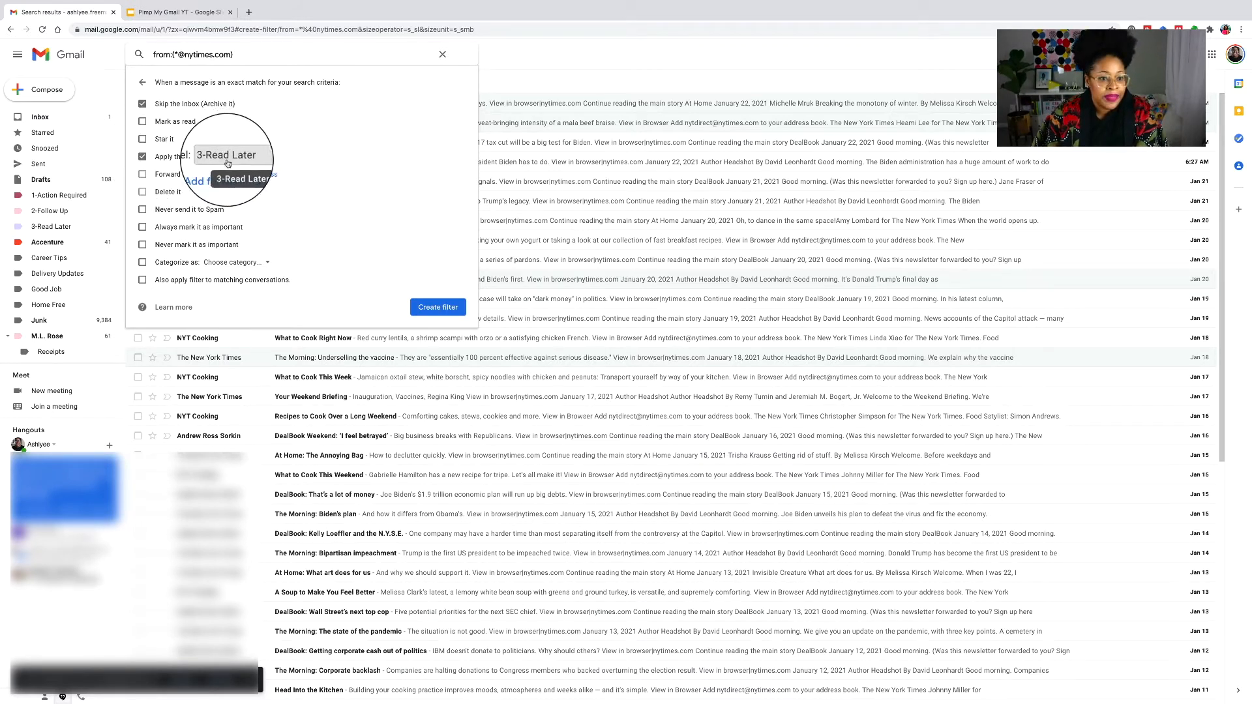
{"action": "left_click", "coordinate": [142, 280]}
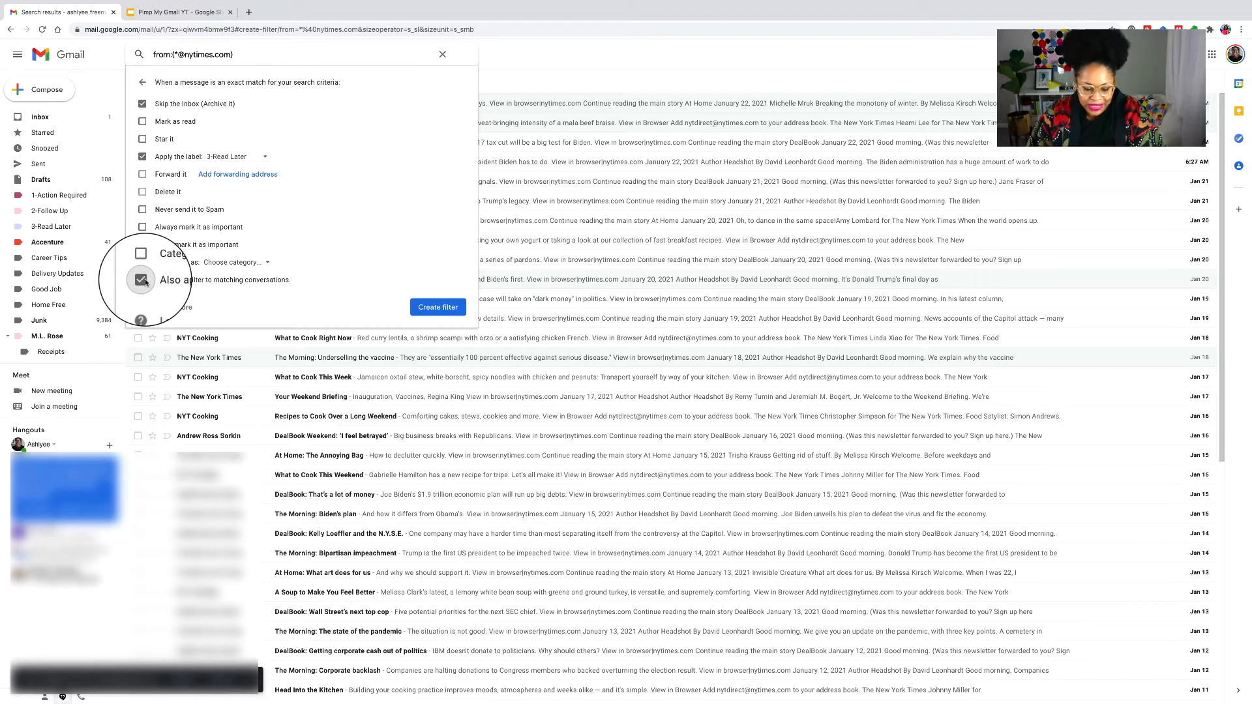
{"action": "left_click", "coordinate": [443, 307]}
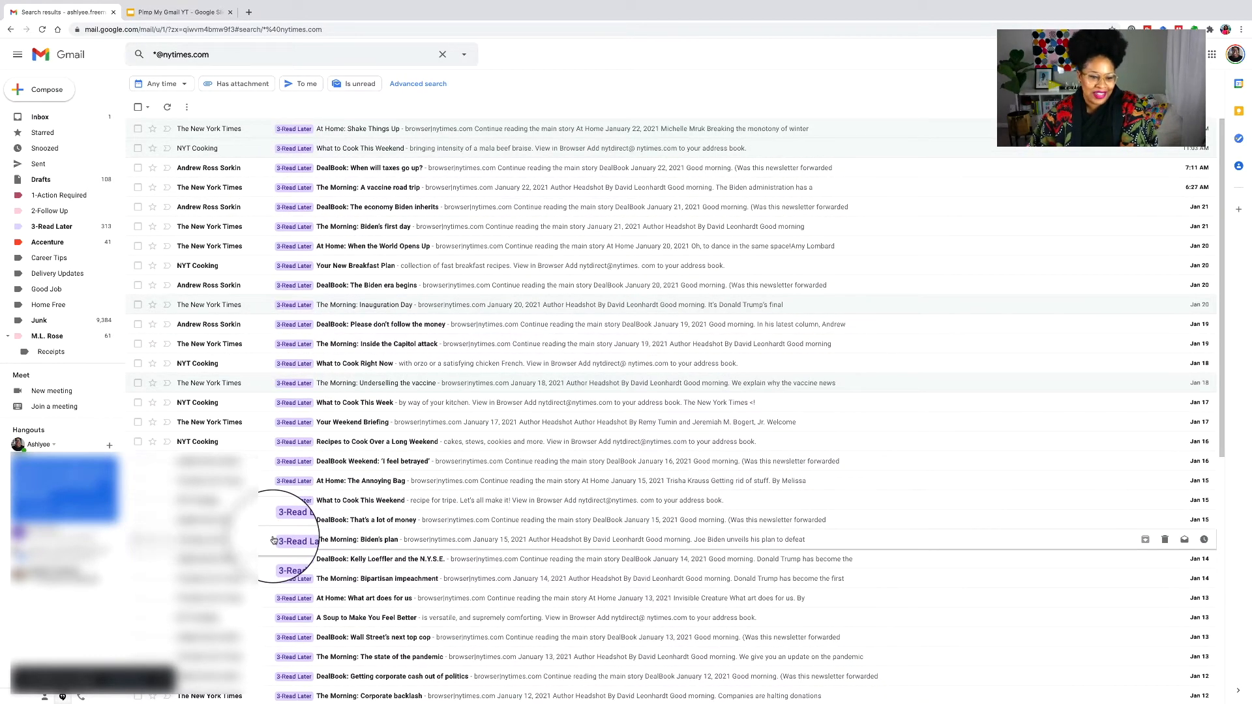
{"action": "scroll", "coordinate": [541, 472], "scroll_direction": "down", "scroll_amount": 2}
{"action": "scroll", "coordinate": [541, 472], "scroll_direction": "down", "scroll_amount": 5}
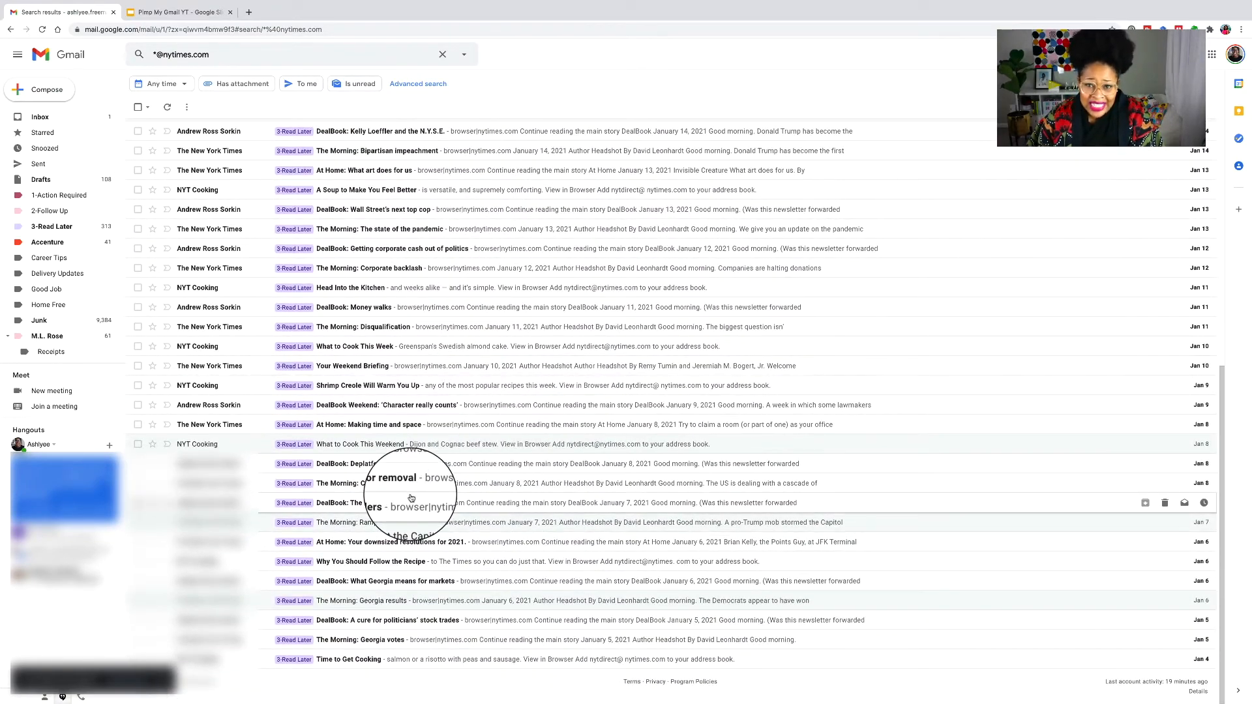
{"action": "scroll", "coordinate": [411, 498], "scroll_direction": "up", "scroll_amount": 4}
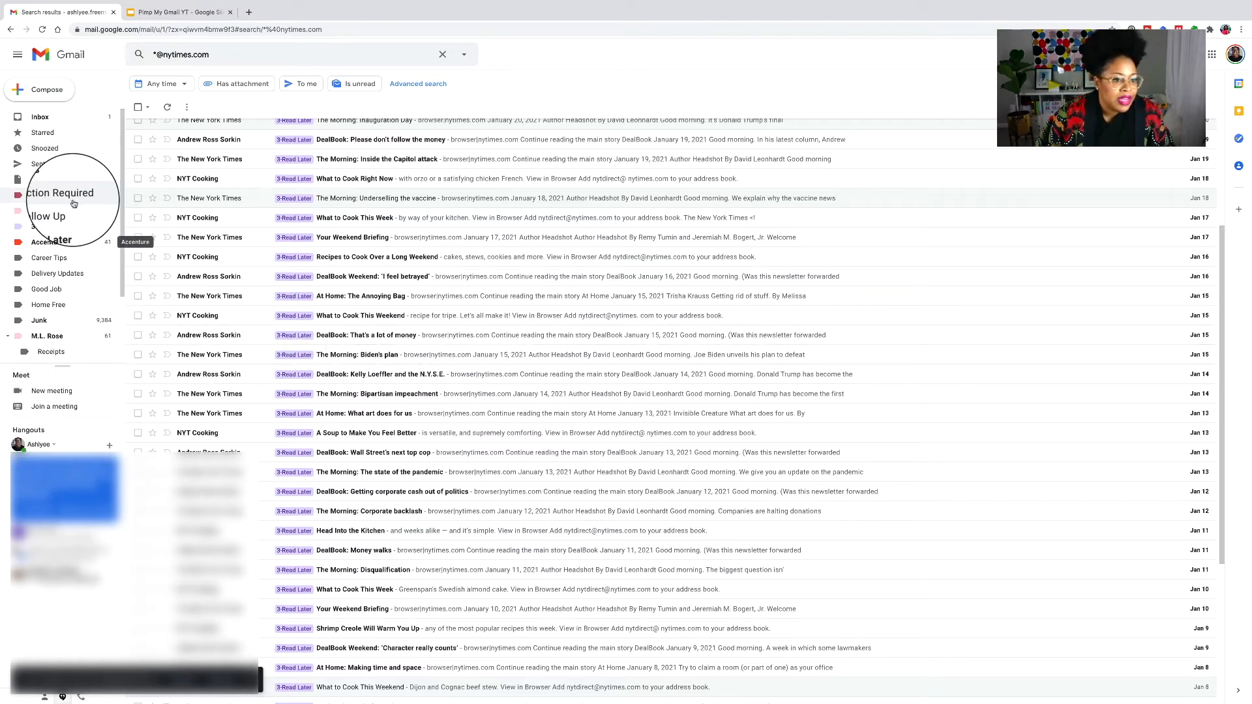
- Open the All Mail folder
{"action": "scroll", "coordinate": [74, 204], "scroll_direction": "down", "scroll_amount": 3}
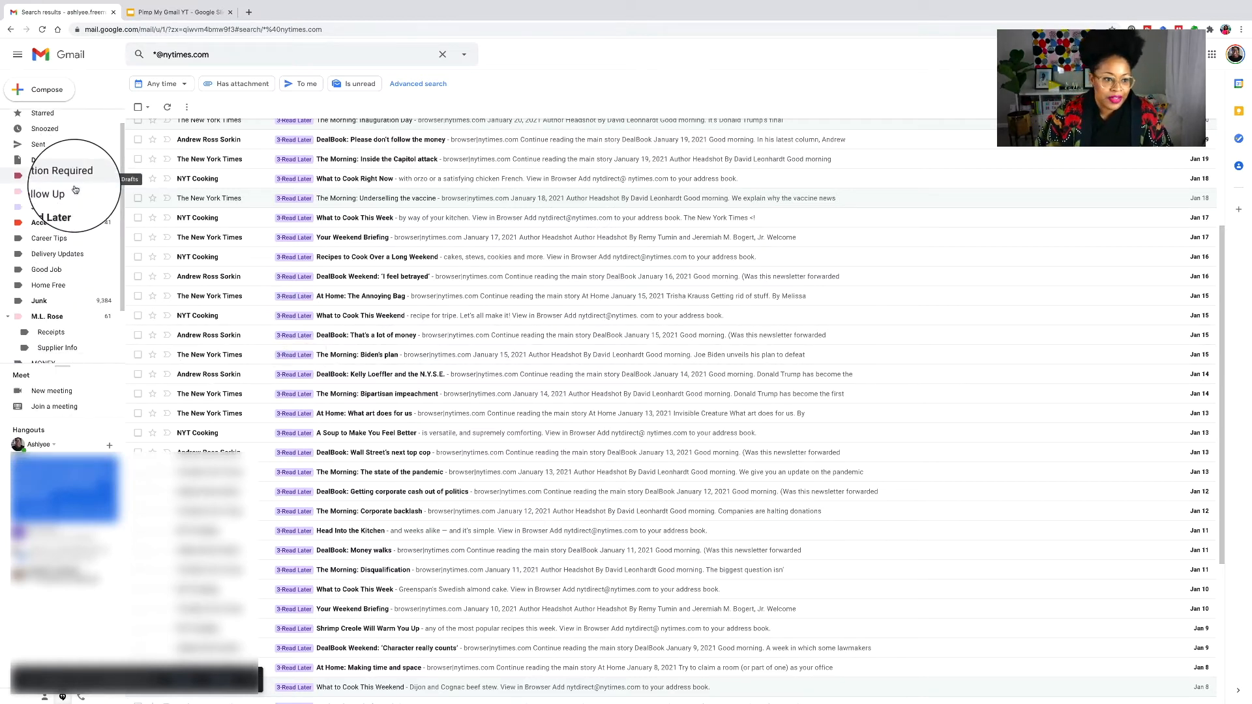
{"action": "scroll", "coordinate": [75, 189], "scroll_direction": "up", "scroll_amount": 3}
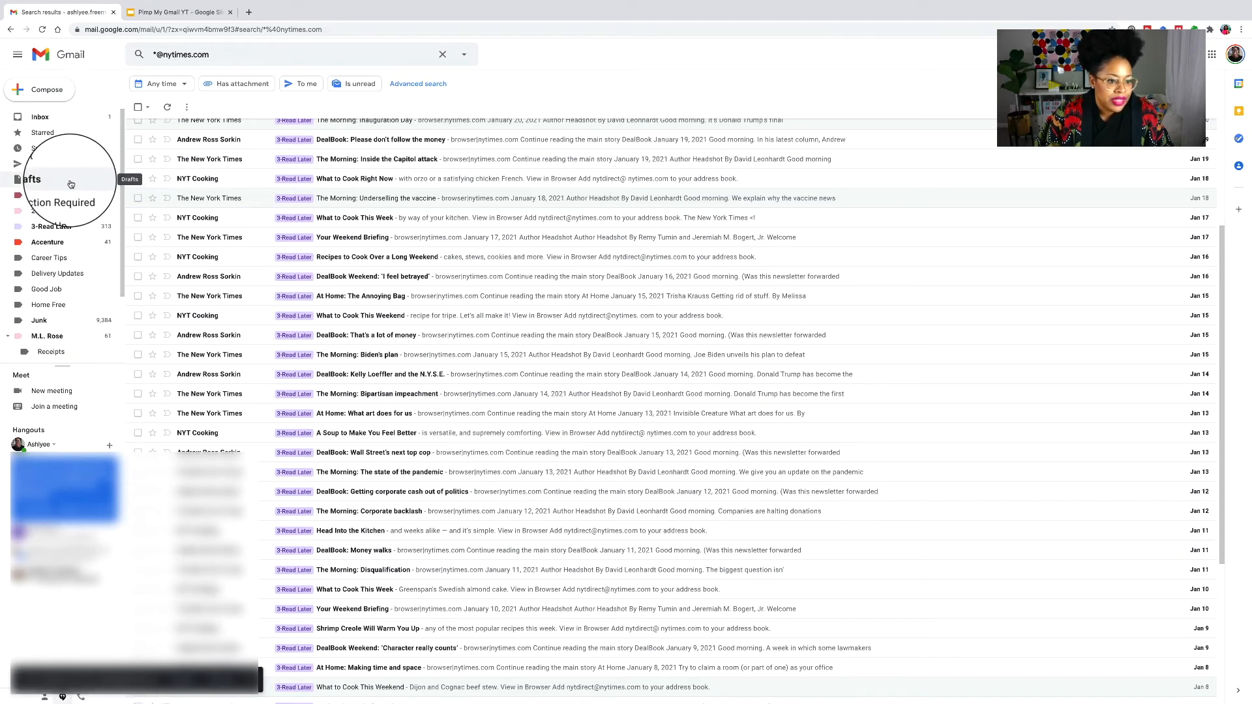
{"action": "scroll", "coordinate": [65, 328], "scroll_direction": "down", "scroll_amount": 3}
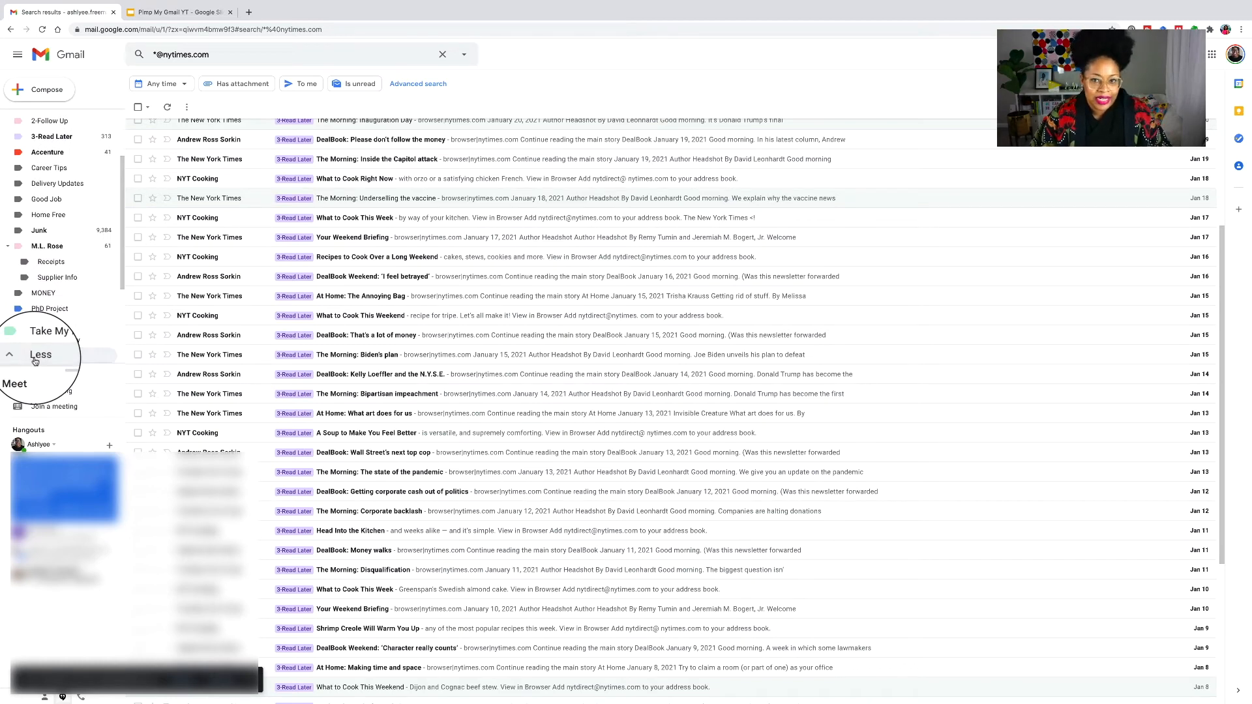
{"action": "scroll", "coordinate": [38, 339], "scroll_direction": "down", "scroll_amount": 3}
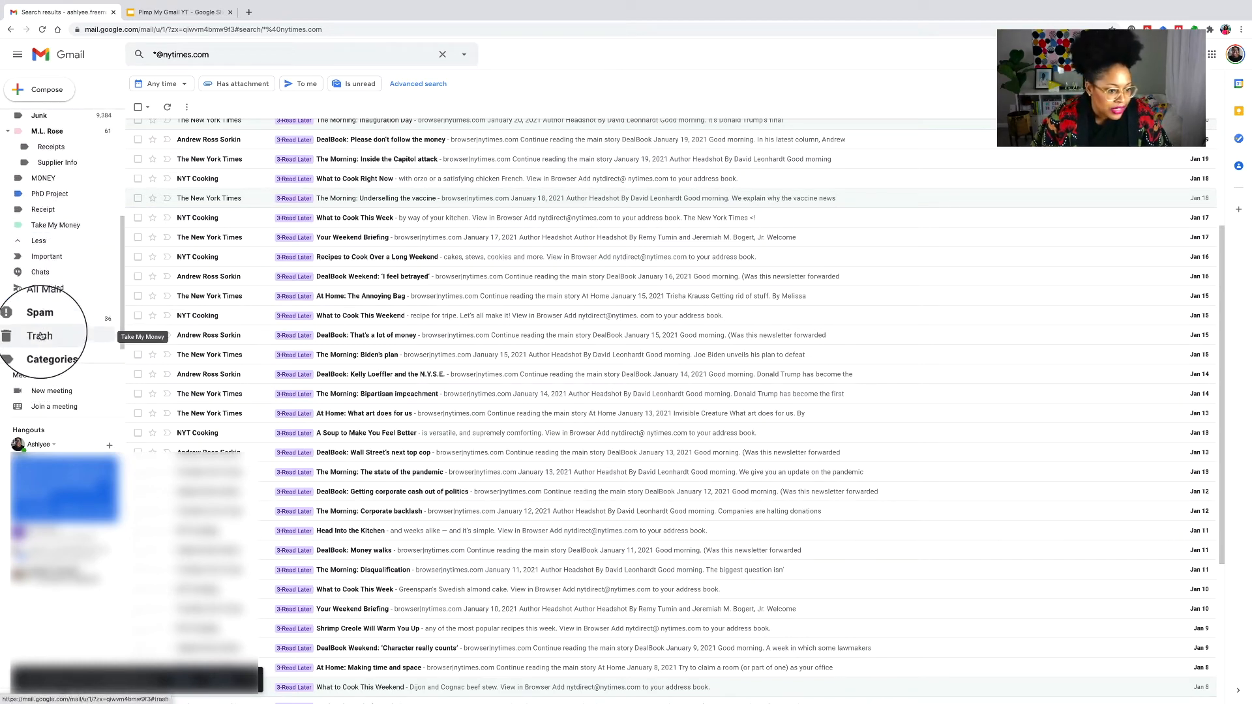
{"action": "scroll", "coordinate": [39, 332], "scroll_direction": "down", "scroll_amount": 1}
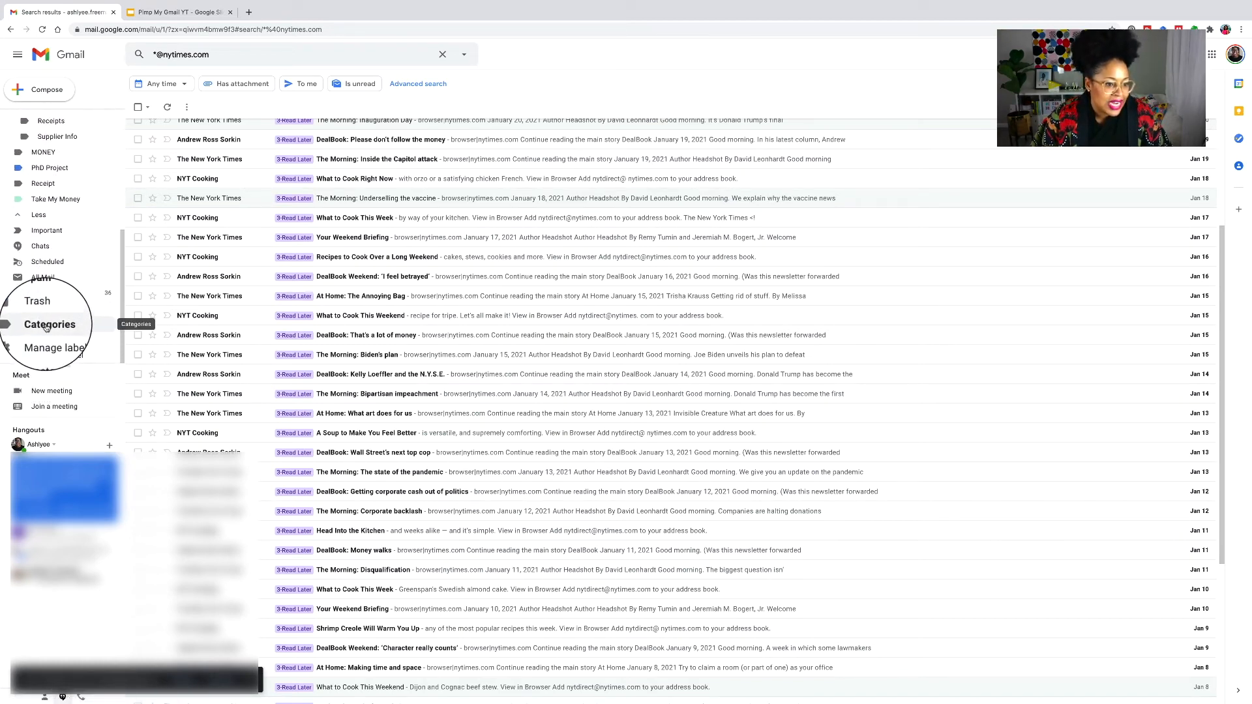
{"action": "left_click", "coordinate": [43, 279]}
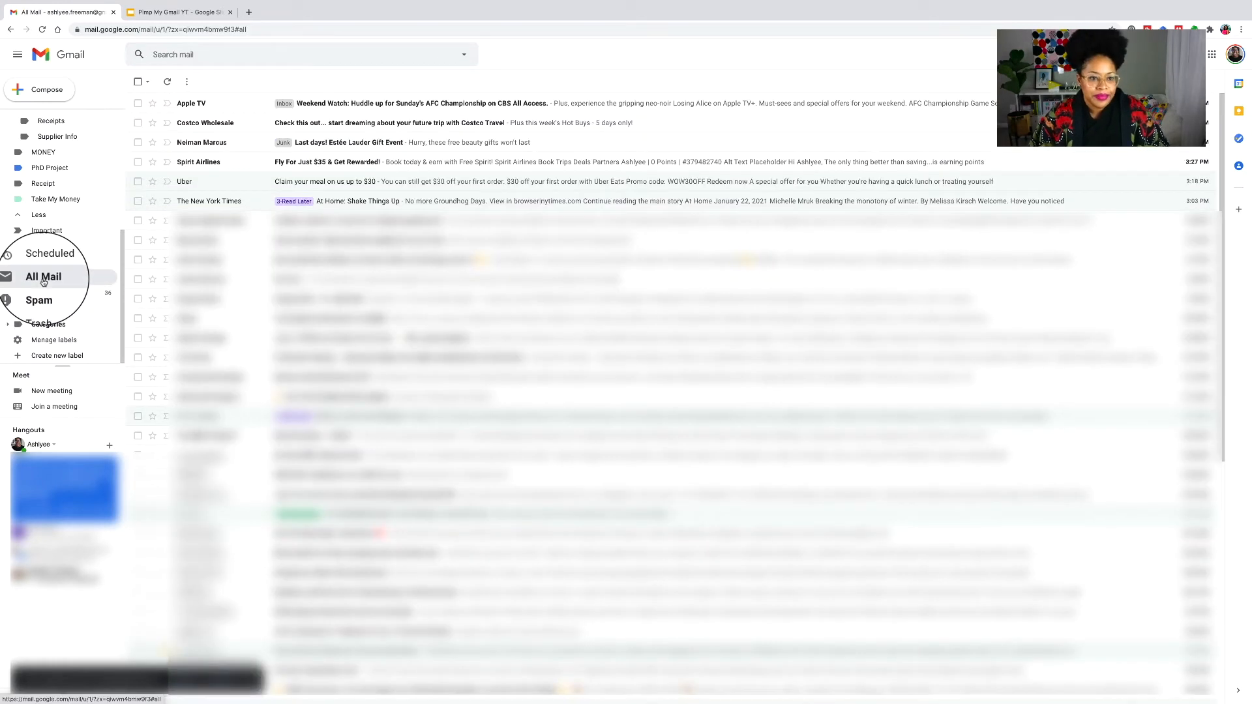
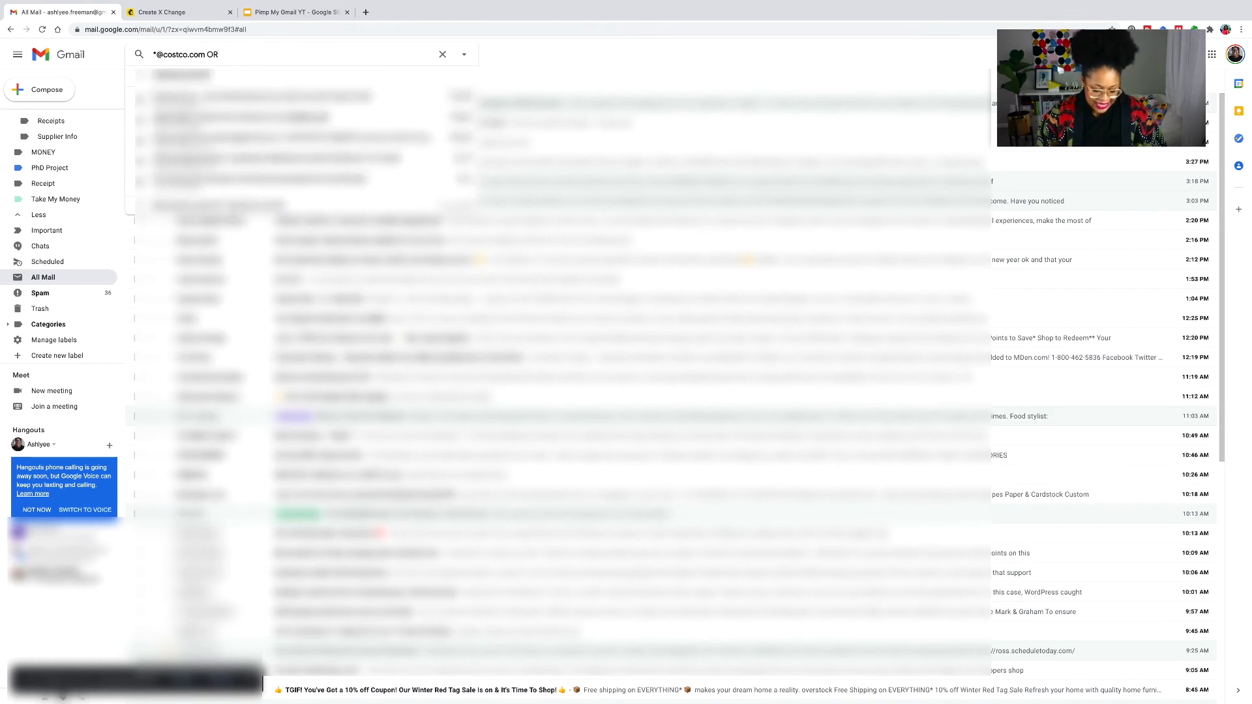
{"action": "type", "text": "anth"}
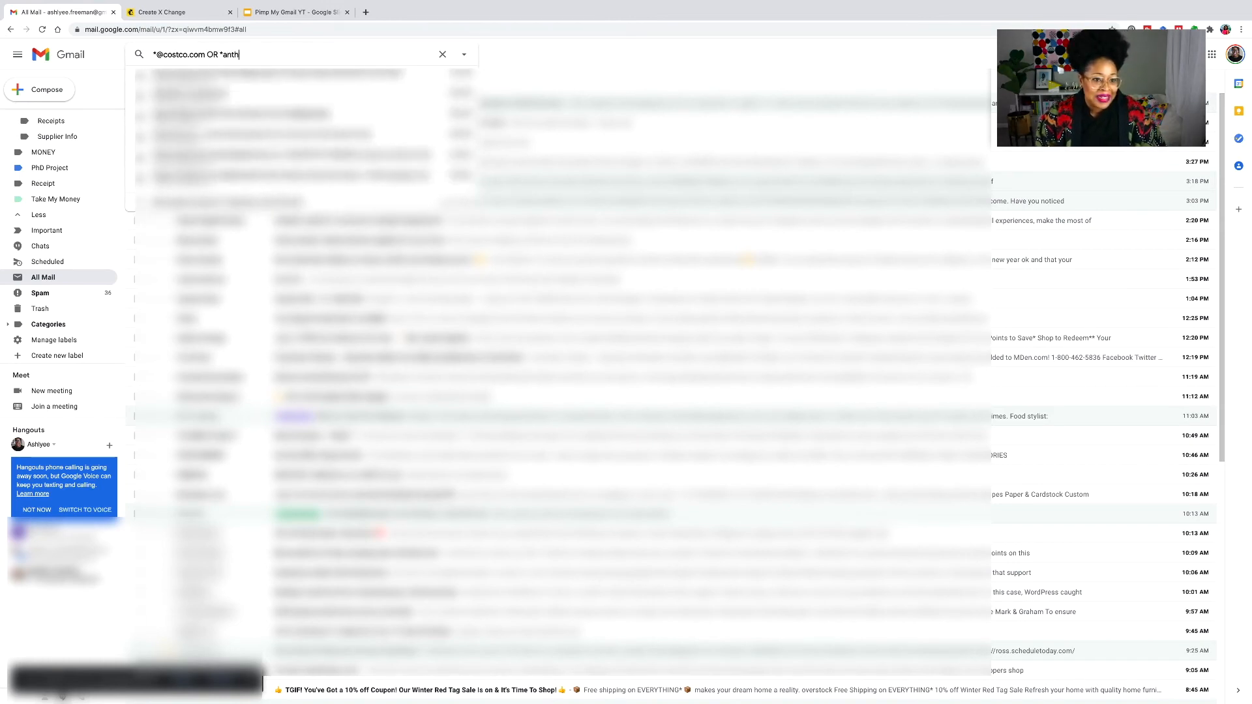
{"action": "type", "text": "ro"}
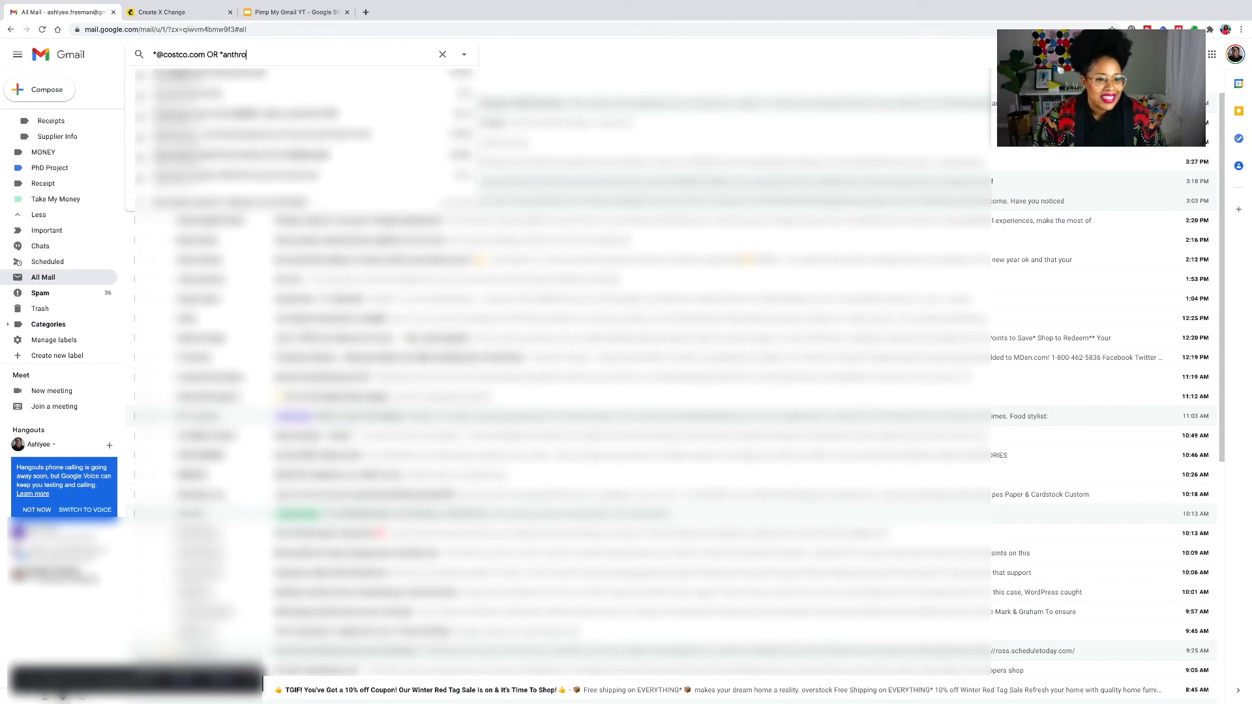
{"action": "type", "text": "pologie."}
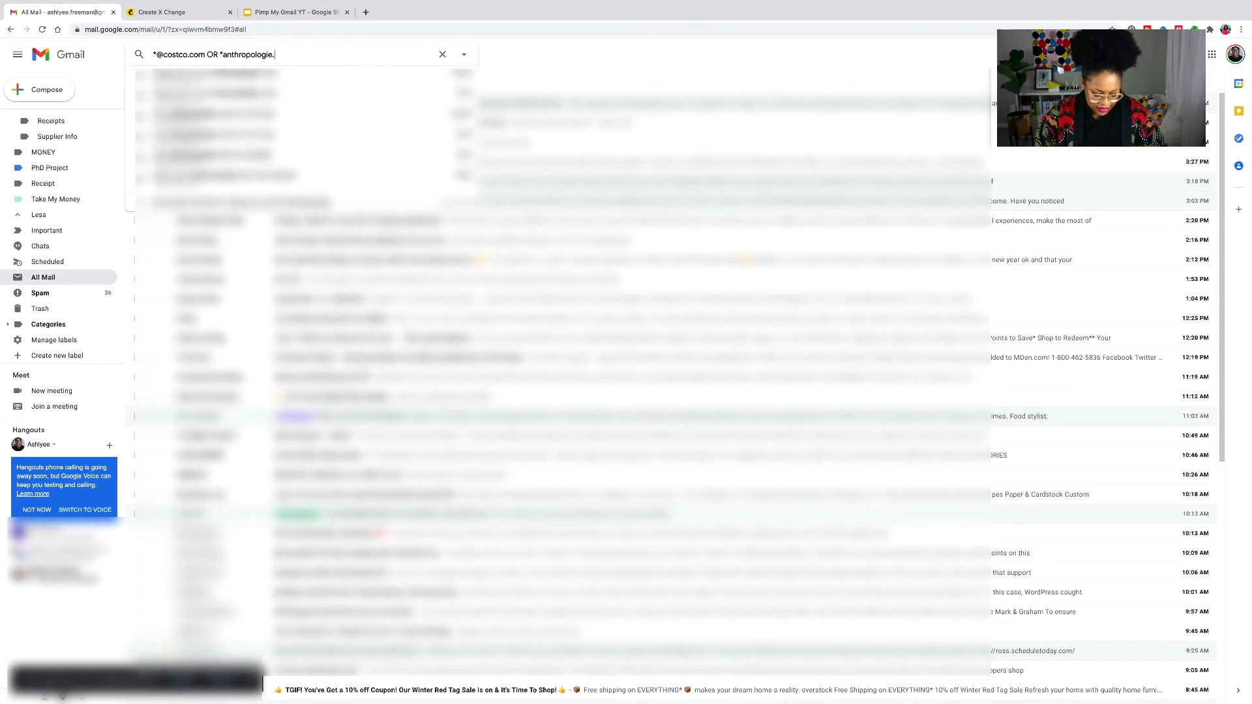
{"action": "type", "text": "com"}
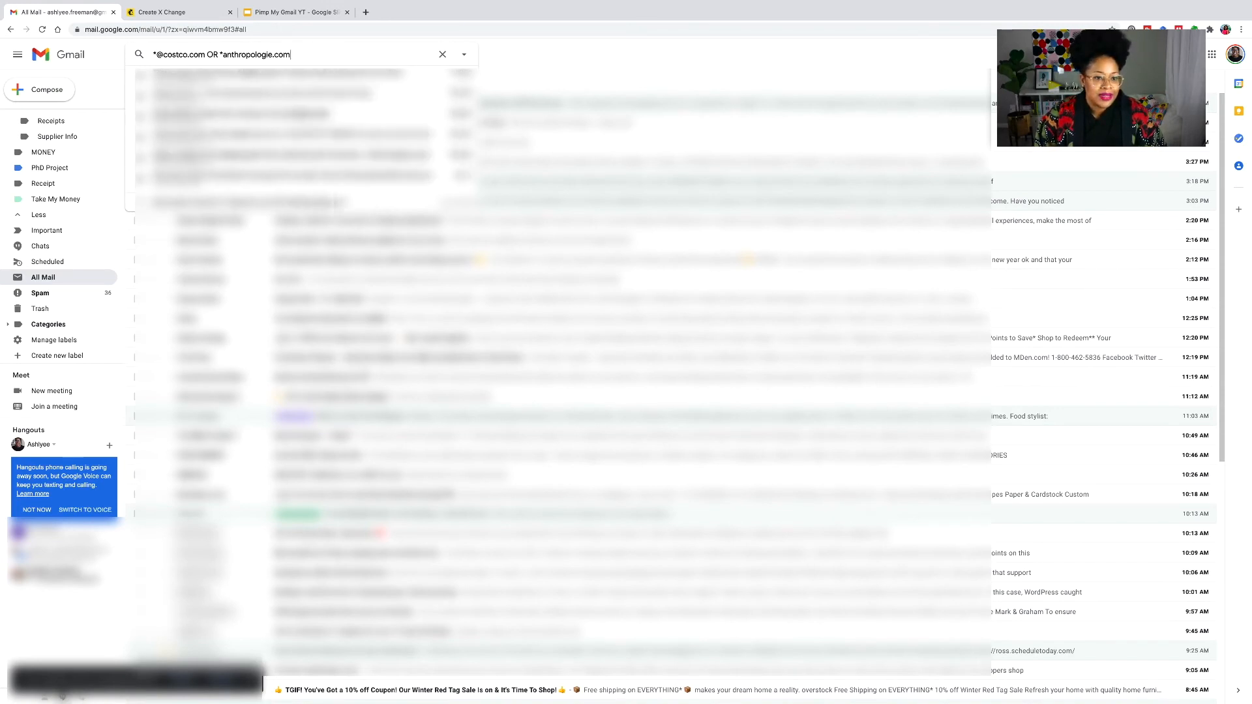
{"action": "left_click", "coordinate": [223, 54]}
{"action": "type", "text": "@"}
{"action": "left_click", "coordinate": [314, 54]}
{"action": "type", "text": "OR"}
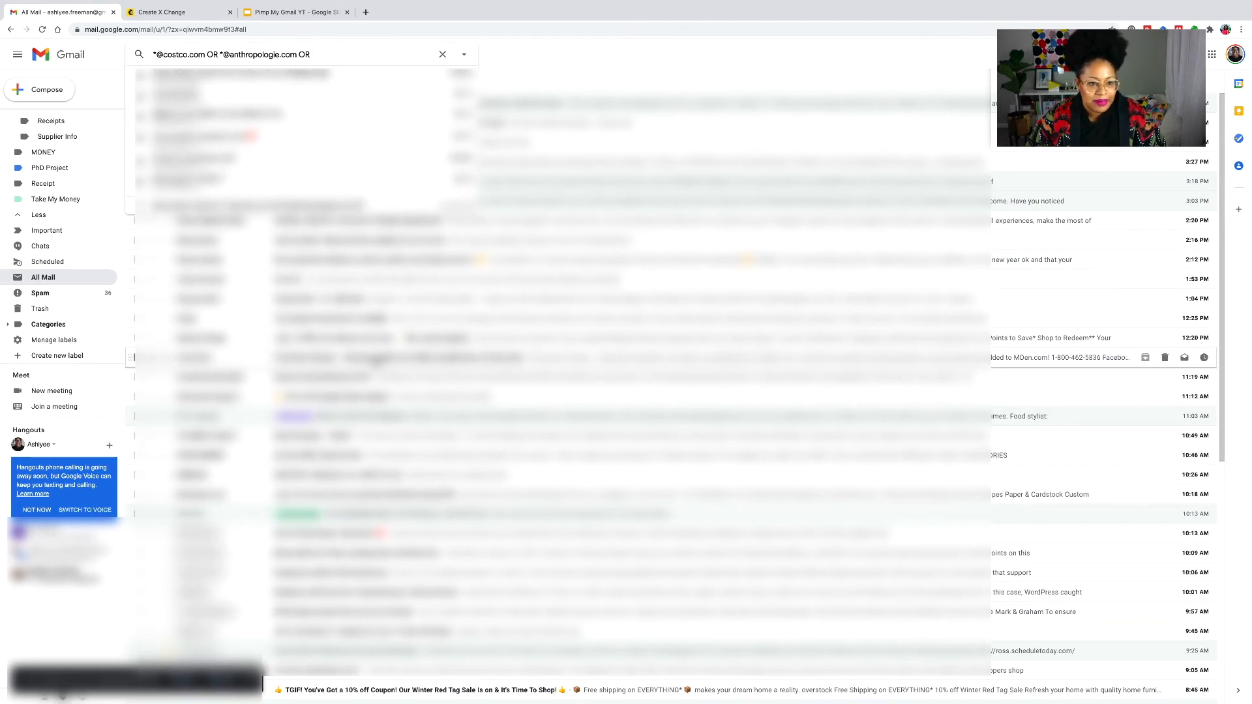
{"action": "type", "text": "@mden"}
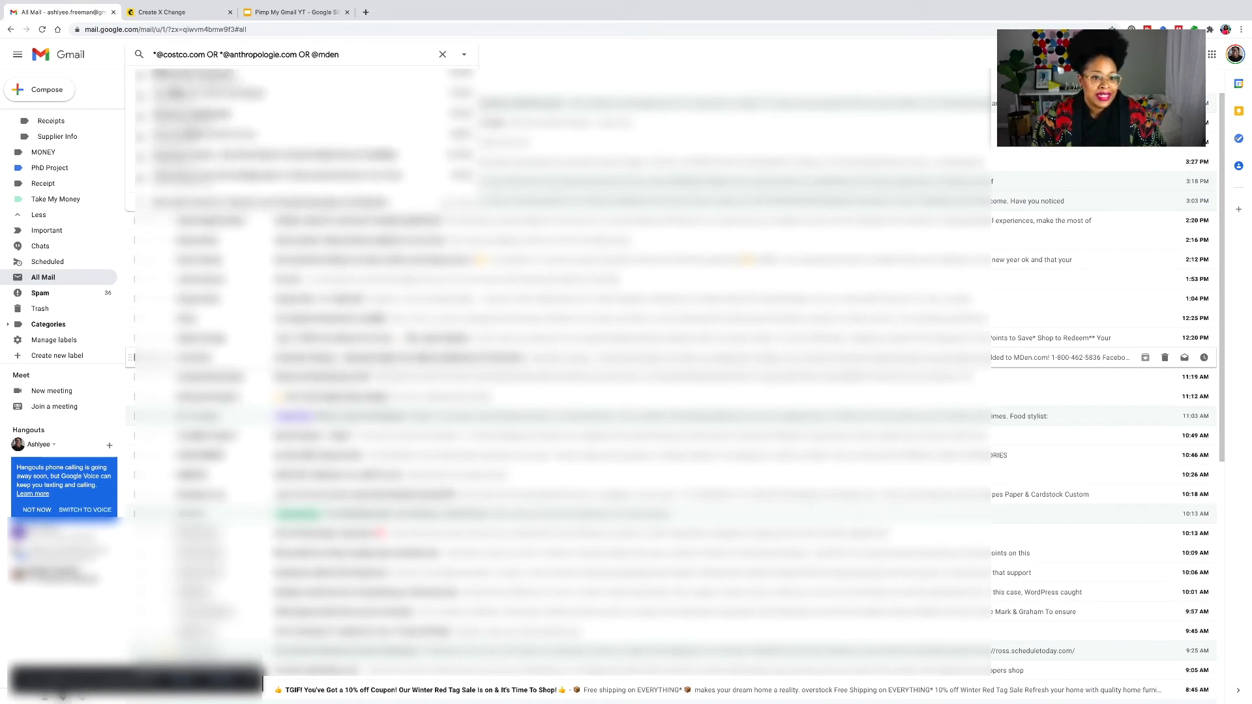
{"action": "type", "text": ".com"}
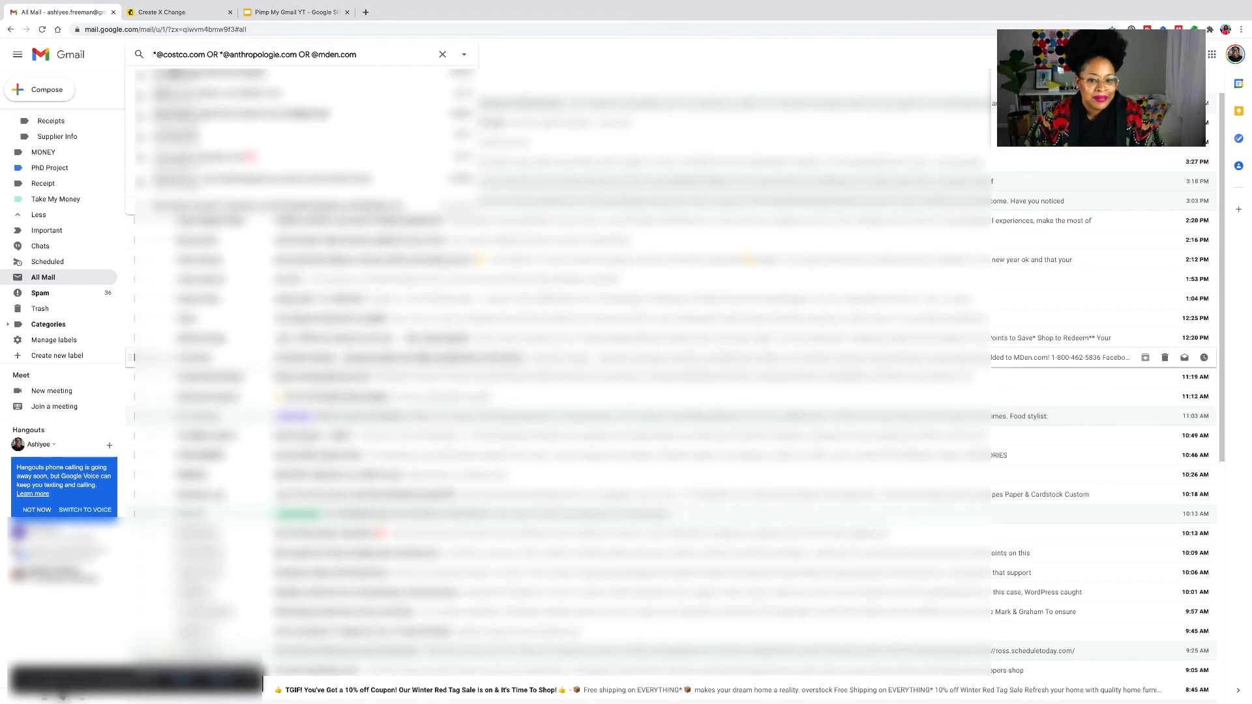
{"action": "scroll", "coordinate": [391, 592], "scroll_direction": "down", "scroll_amount": 1}
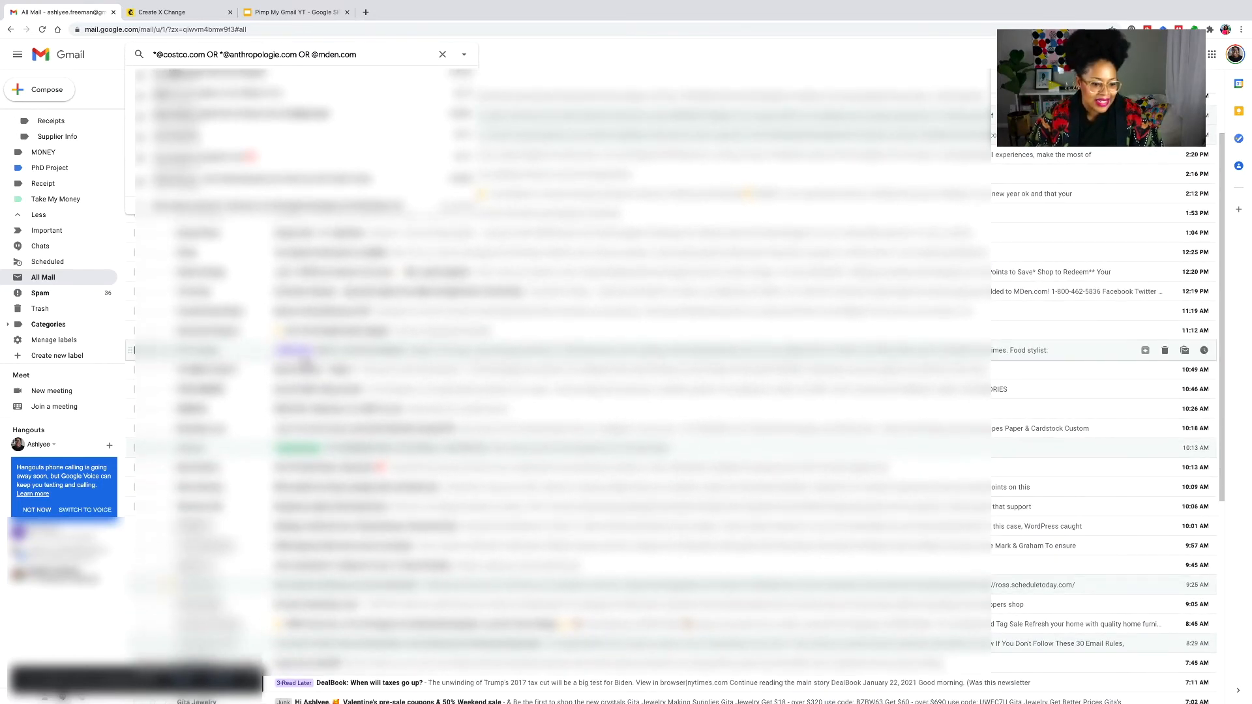
{"action": "scroll", "coordinate": [303, 363], "scroll_direction": "down", "scroll_amount": 2}
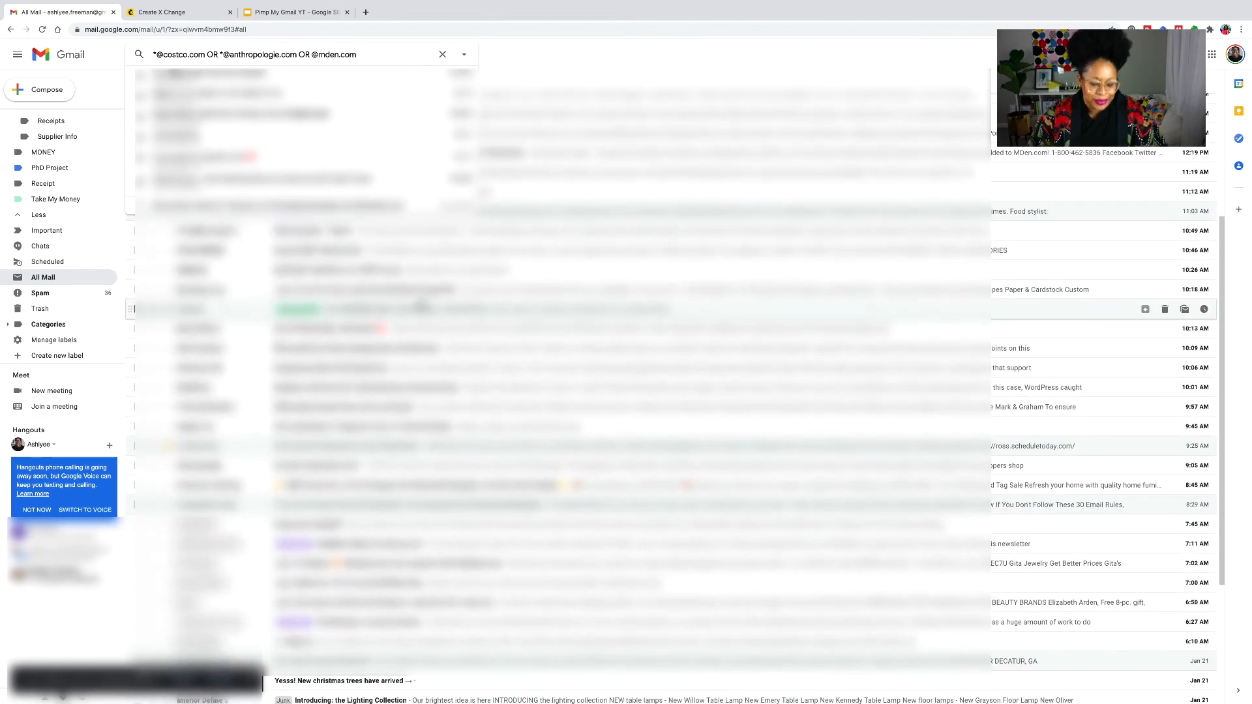
{"action": "type", "text": "OR"}
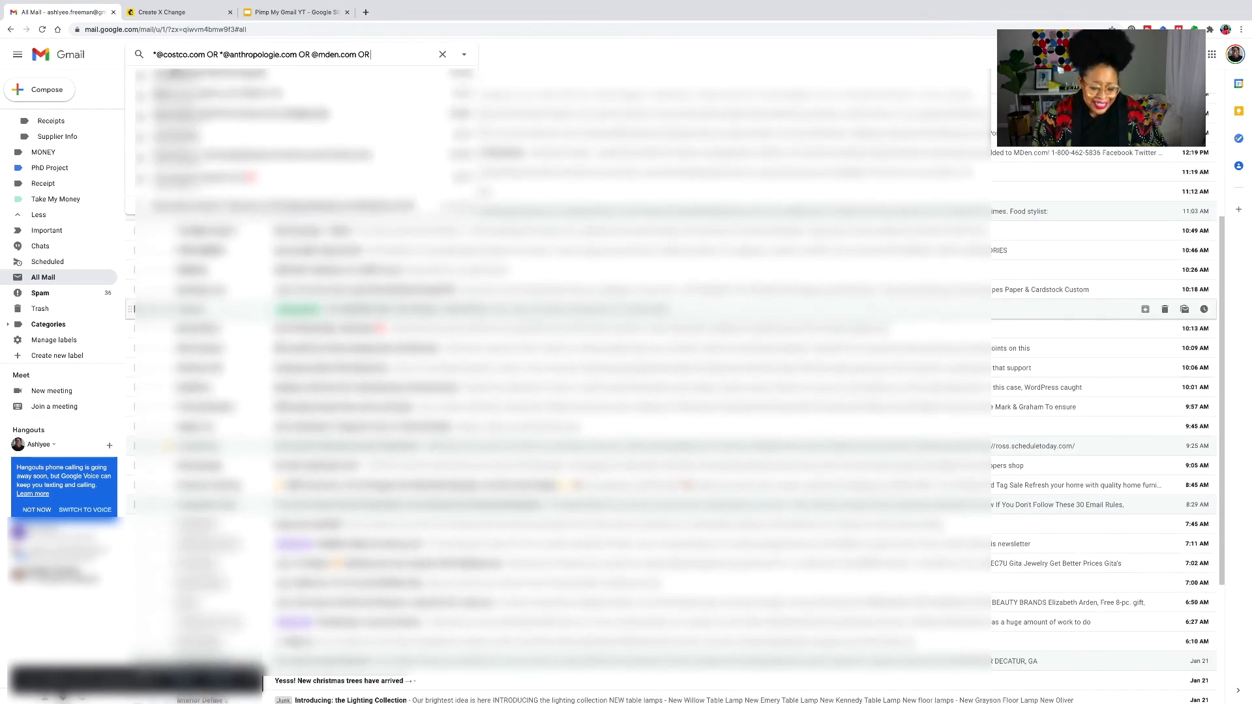
{"action": "type", "text": " *o"}
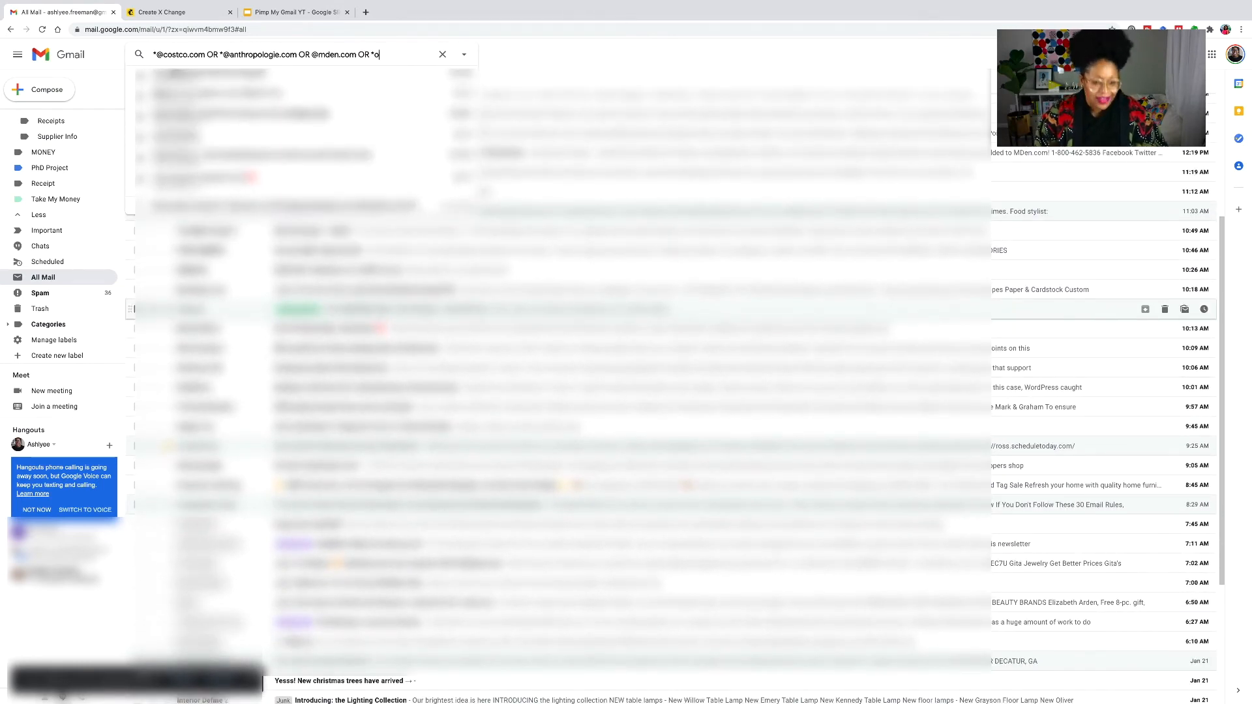
{"action": "type", "text": "verst"}
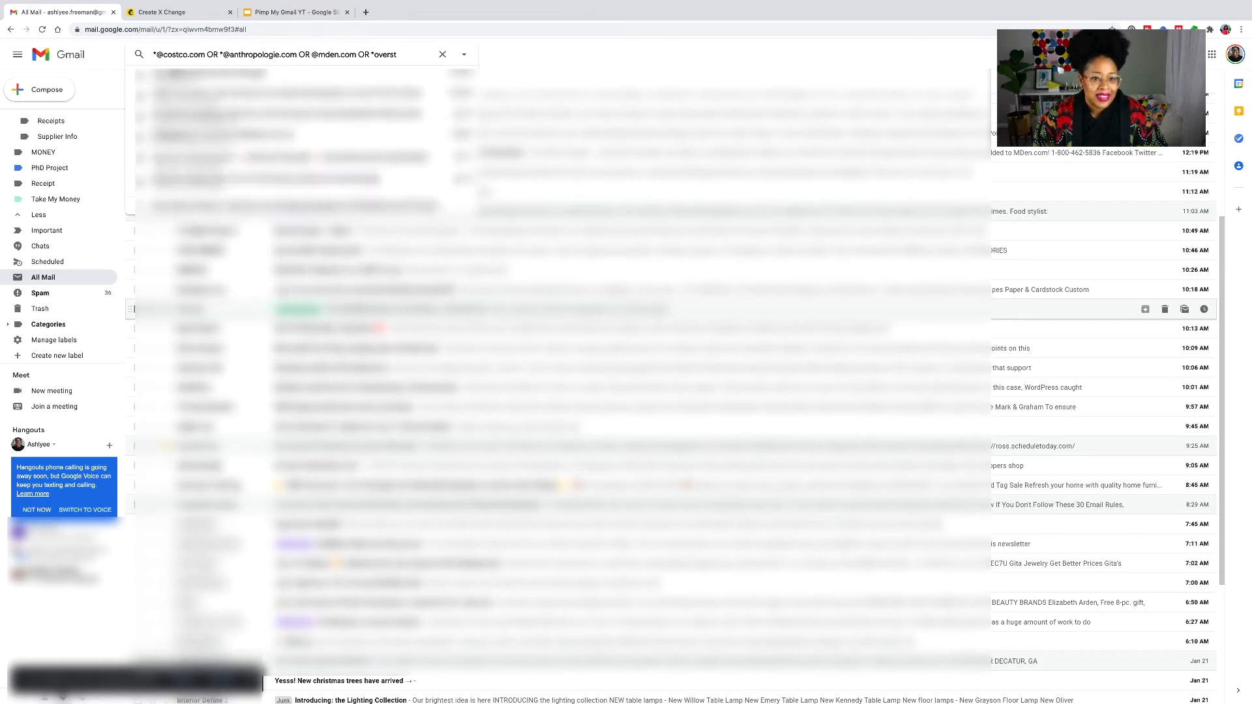
{"action": "type", "text": "ock.com"}
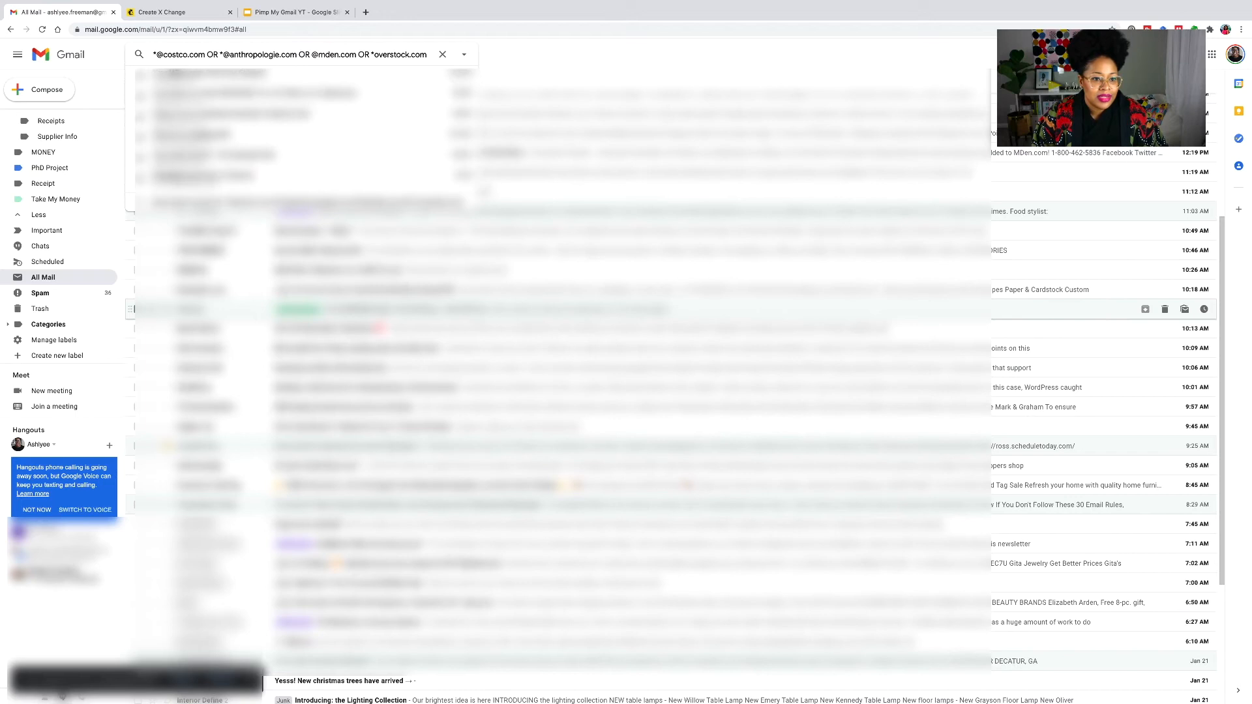
{"action": "scroll", "coordinate": [574, 583], "scroll_direction": "down", "scroll_amount": 3}
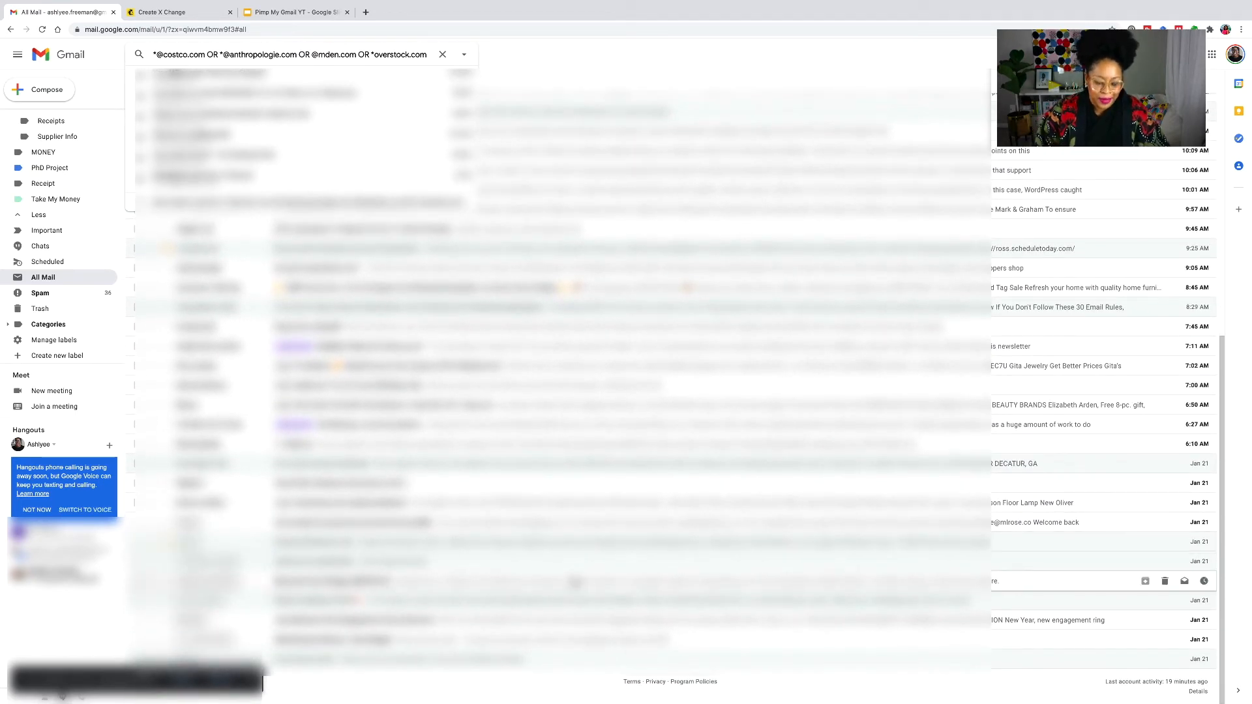
{"action": "type", "text": "OR "}
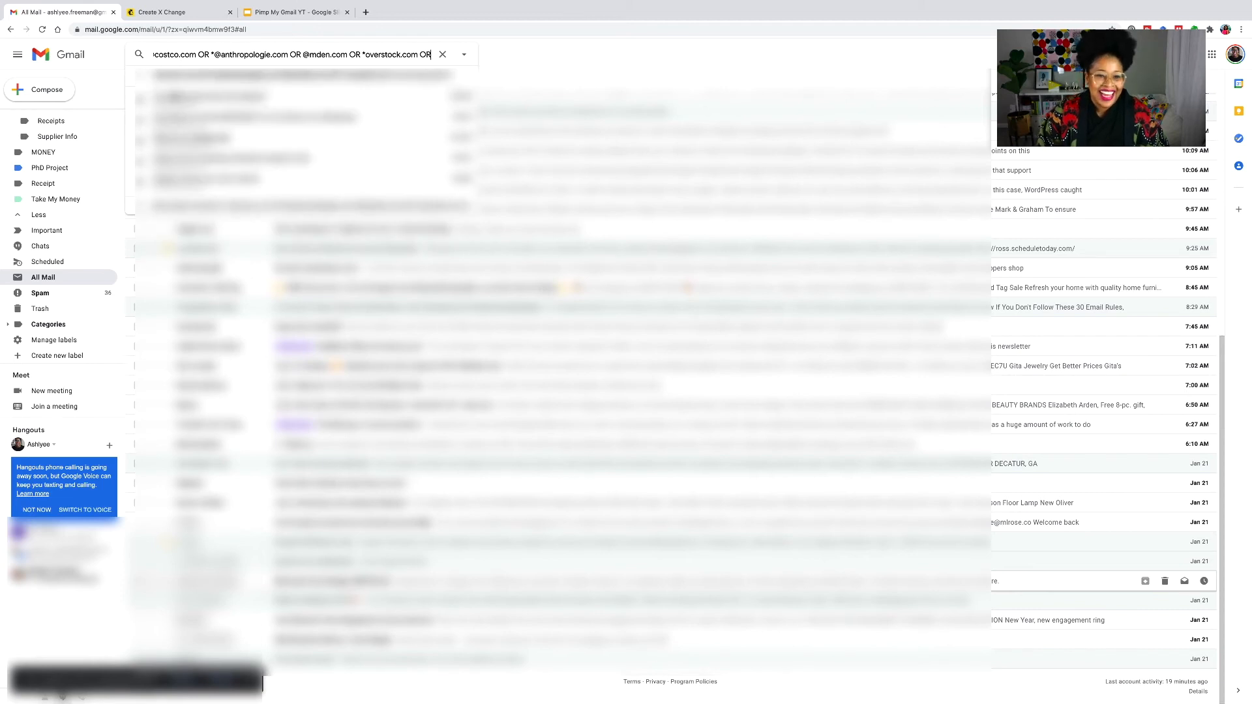
{"action": "type", "text": "@"}
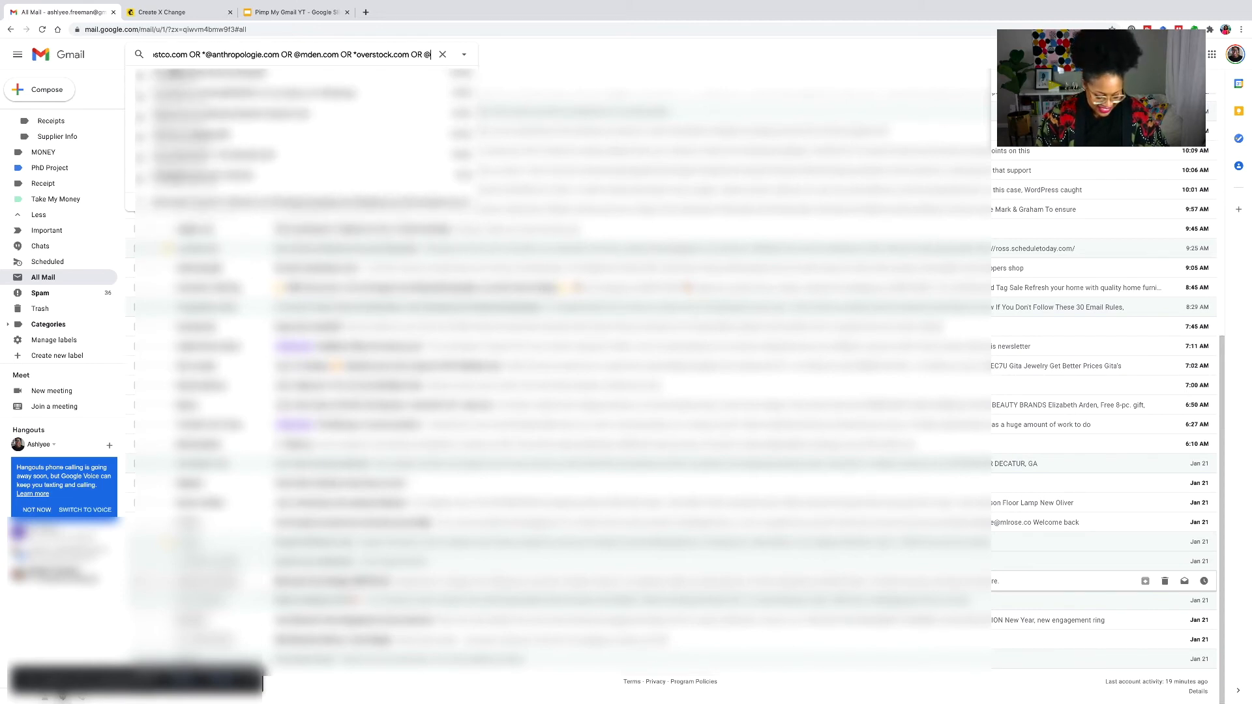
{"action": "type", "text": "wayfair.com"}
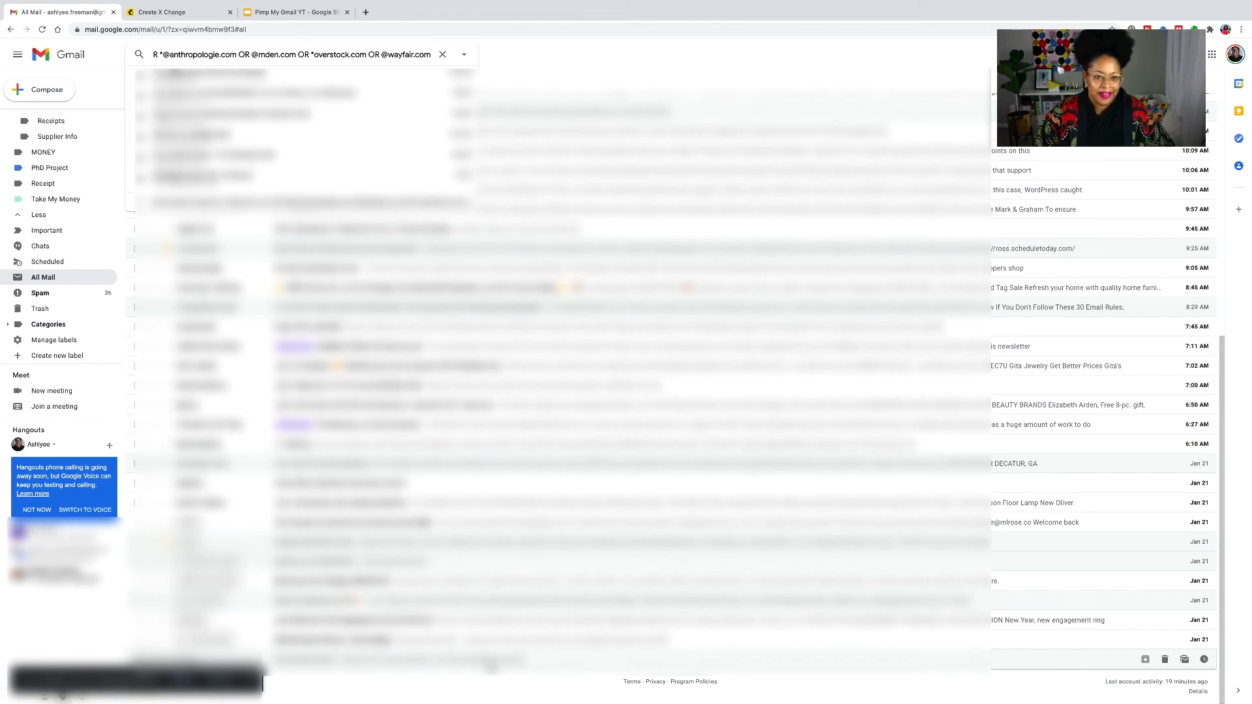
{"action": "type", "text": "OR"}
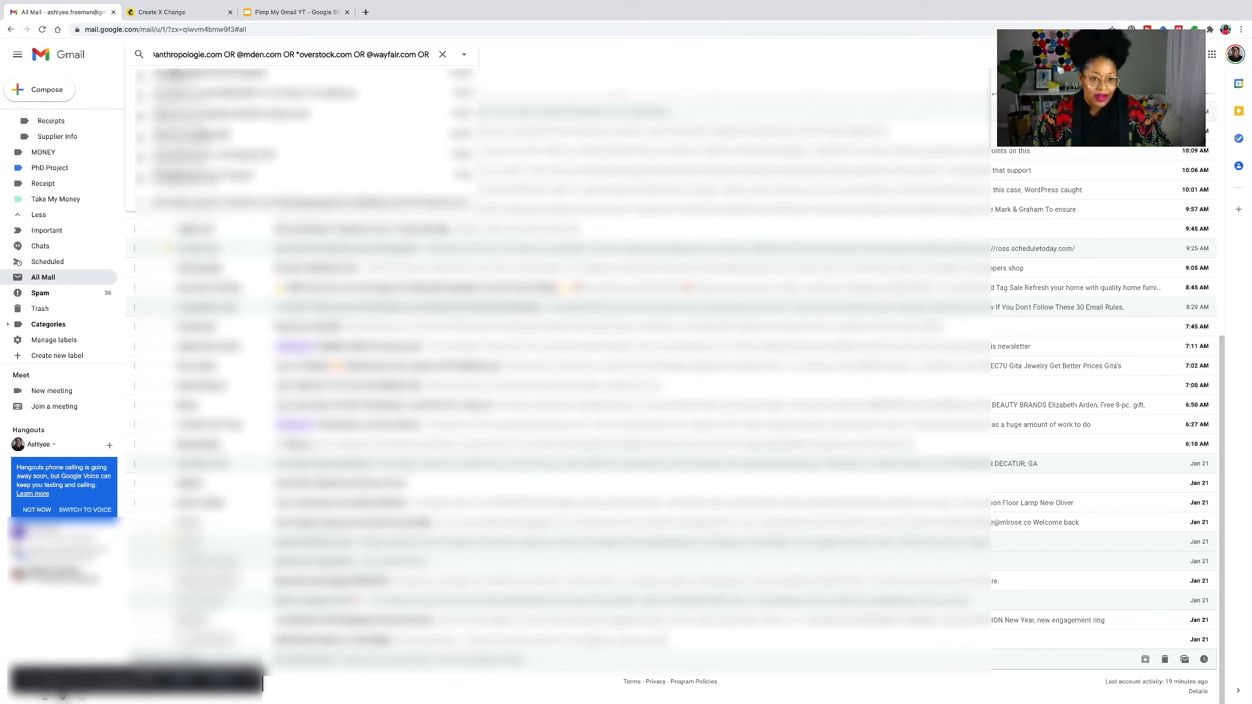
{"action": "type", "text": " @al"}
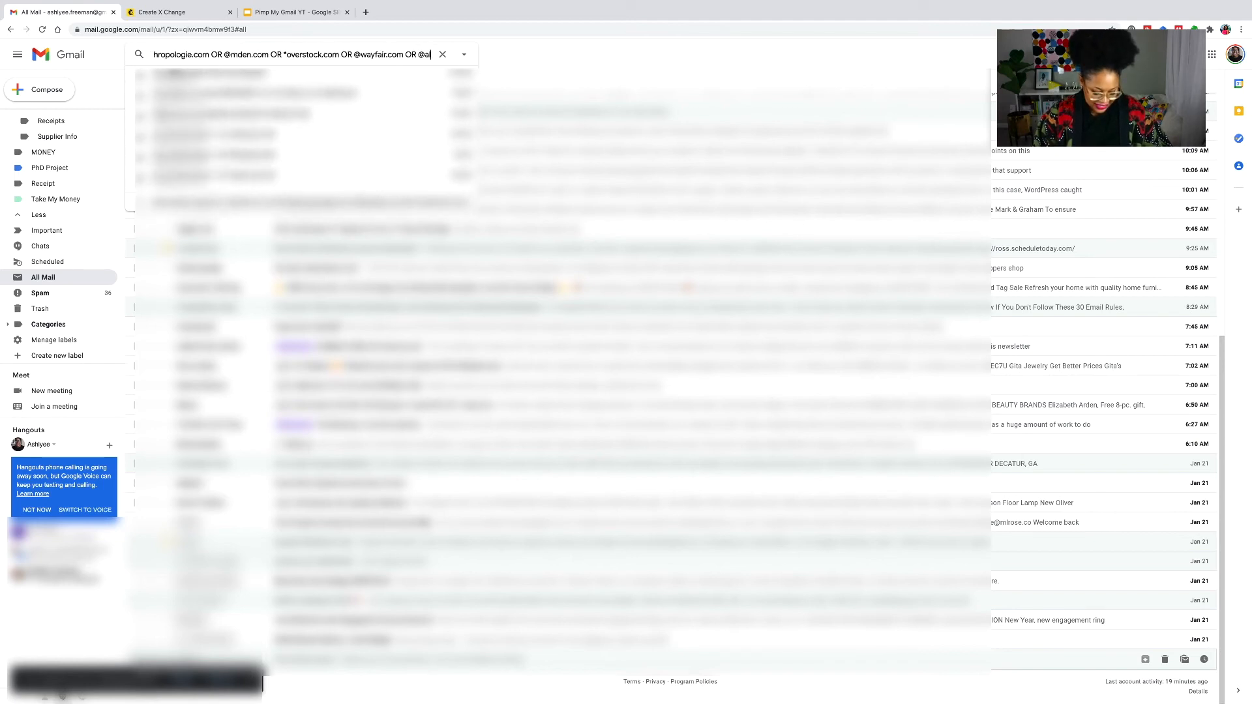
{"action": "type", "text": "lmorde"}
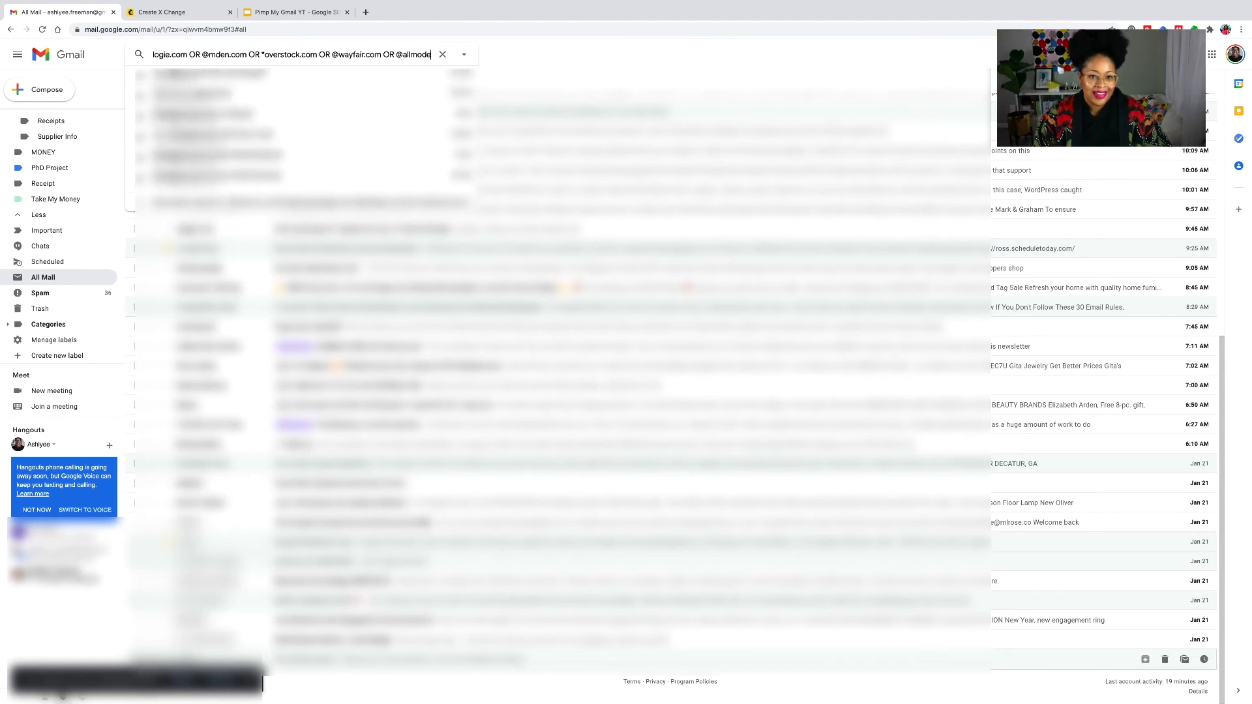
{"action": "type", "text": "rn.com"}
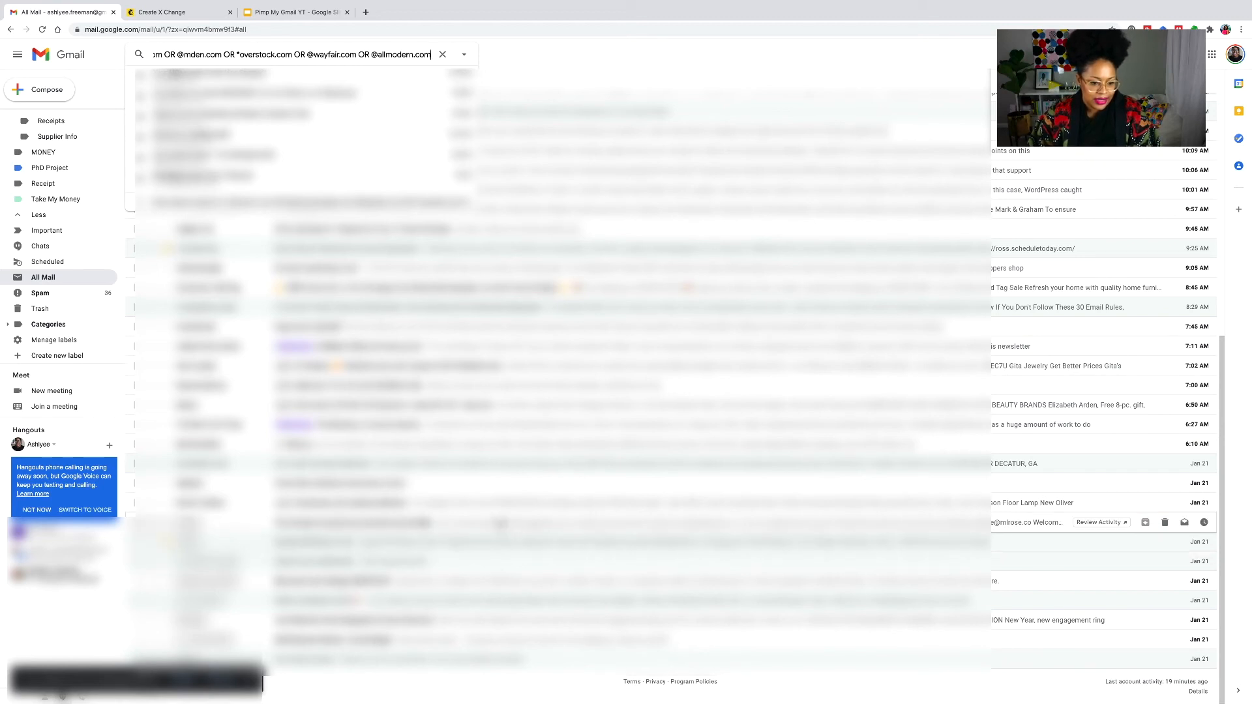
{"action": "type", "text": "OR @"}
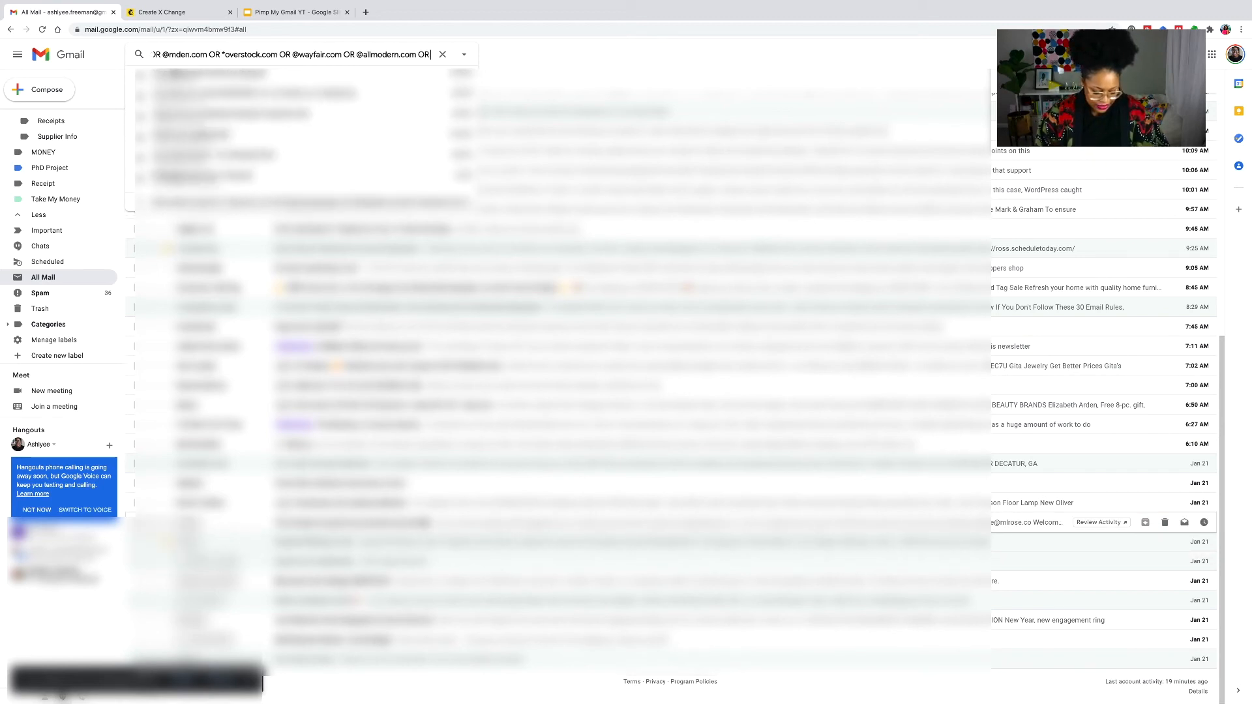
{"action": "type", "text": "inter"}
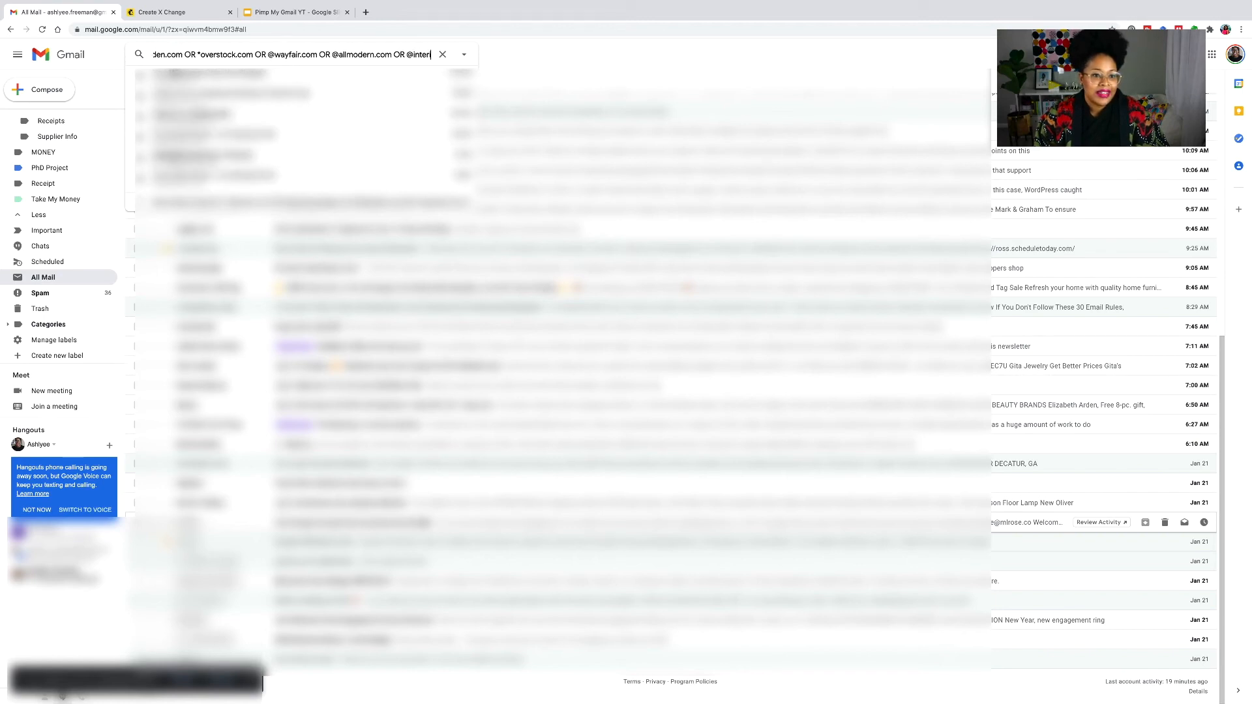
{"action": "type", "text": "ior"}
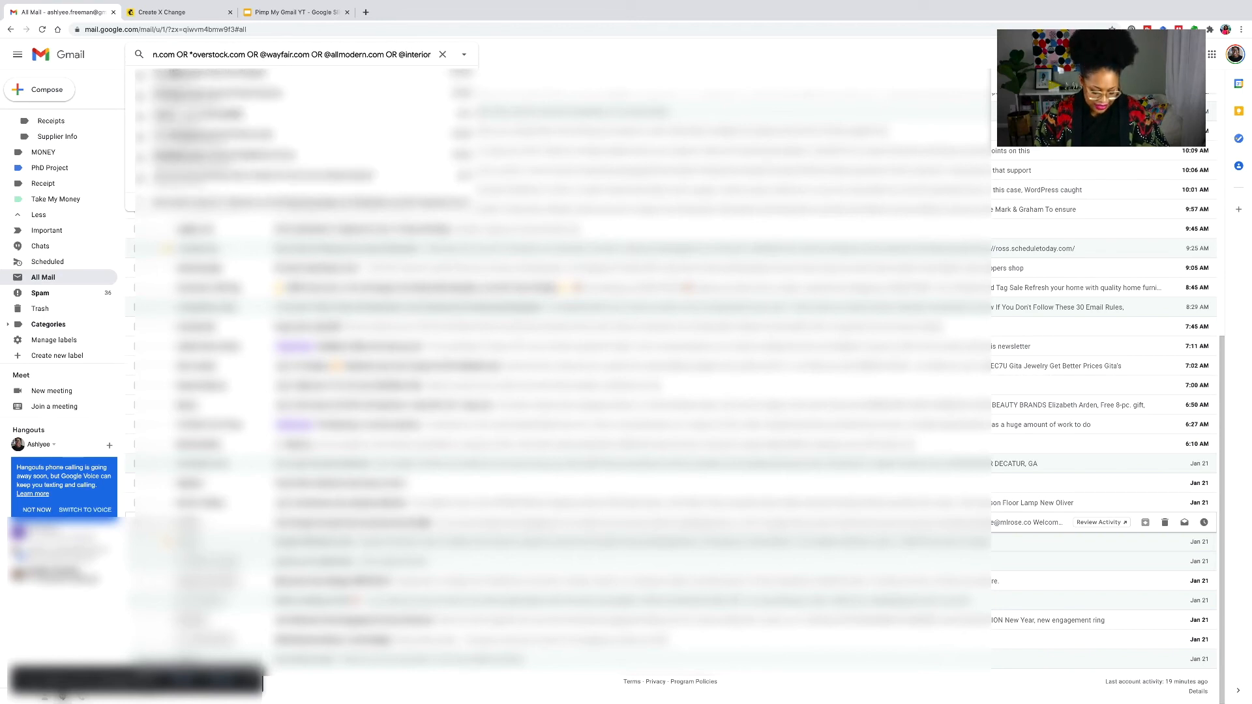
{"action": "type", "text": "define.com"}
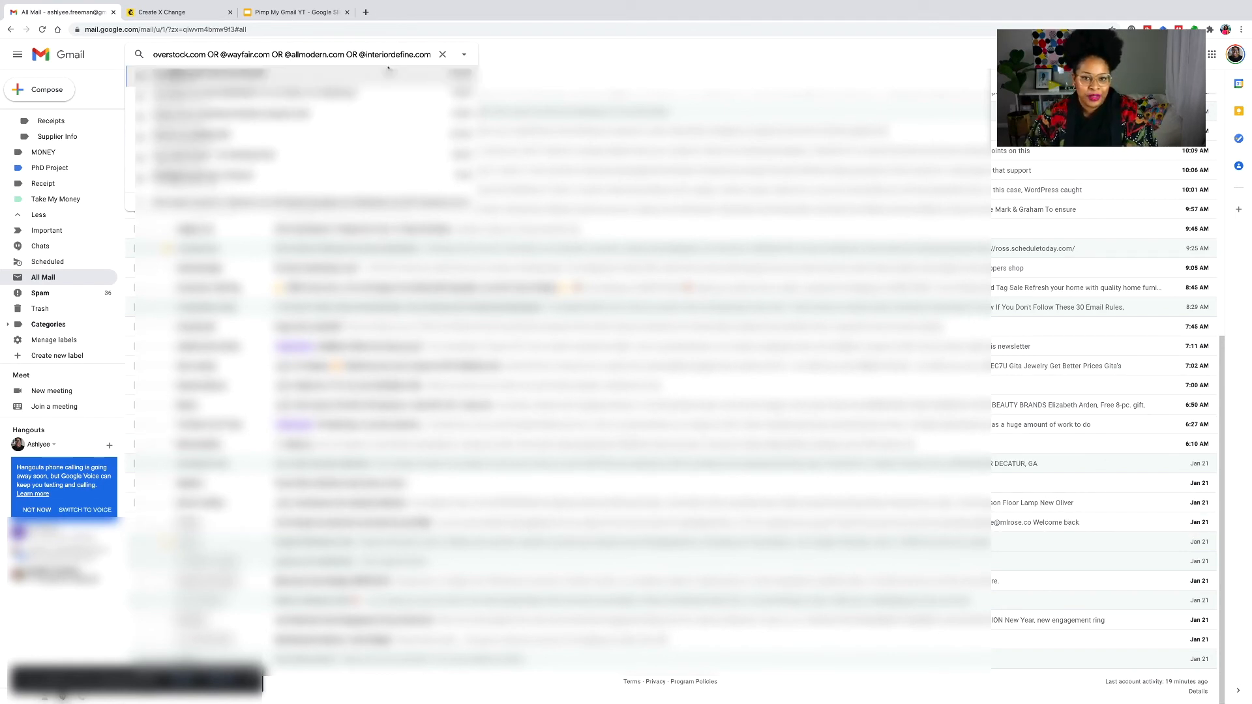
{"action": "key", "text": "Return"}
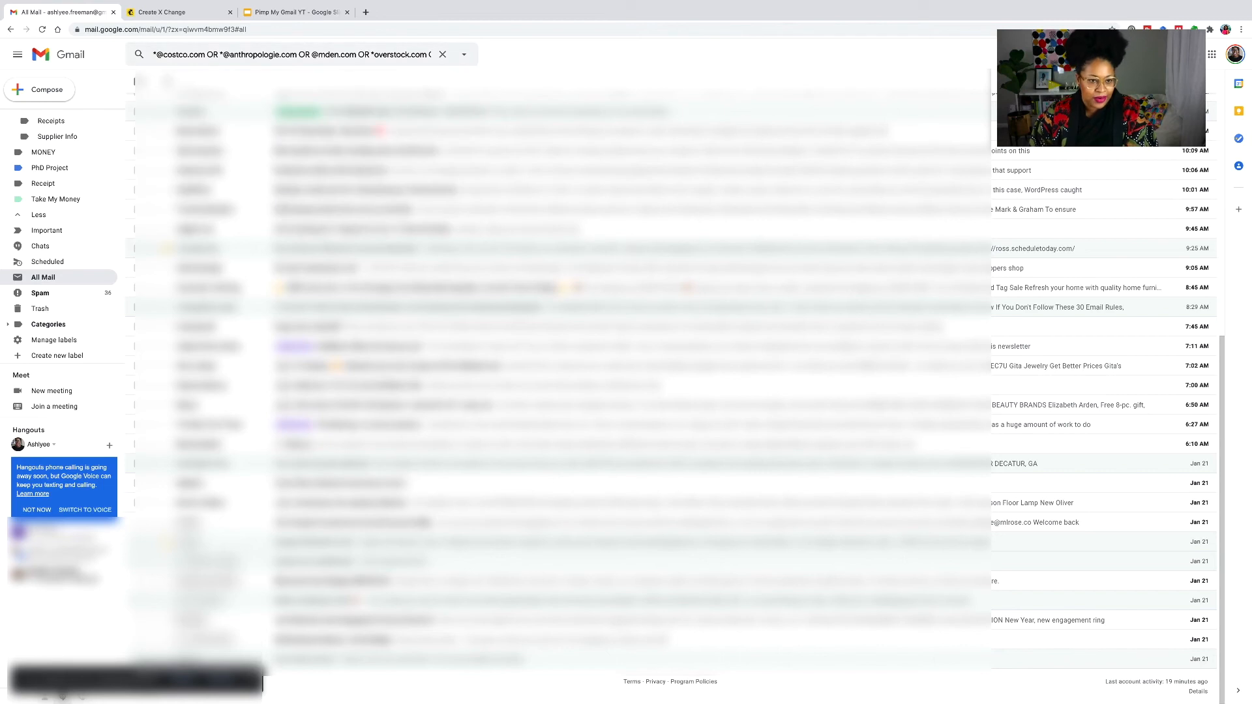
- Exclude messages containing the word Confirmation from the retailer search and rerun it
{"action": "left_click", "coordinate": [464, 54]}
{"action": "left_click", "coordinate": [242, 160]}
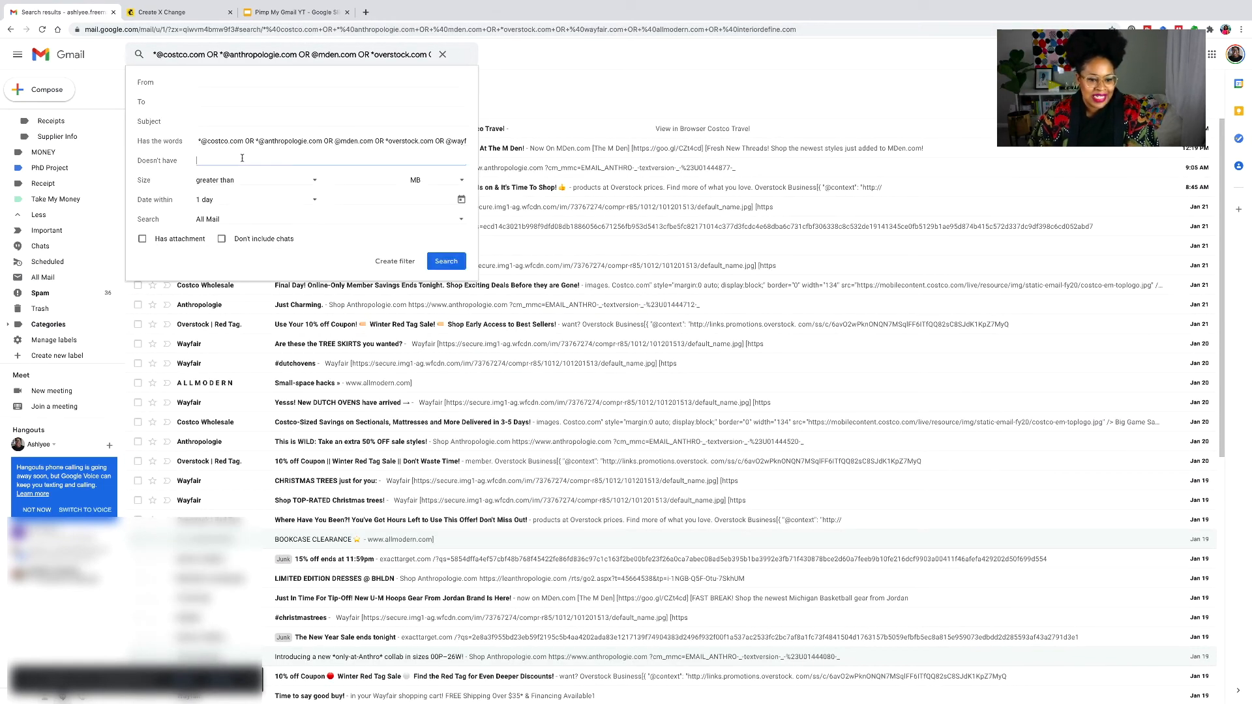
{"action": "type", "text": "Confirmation"}
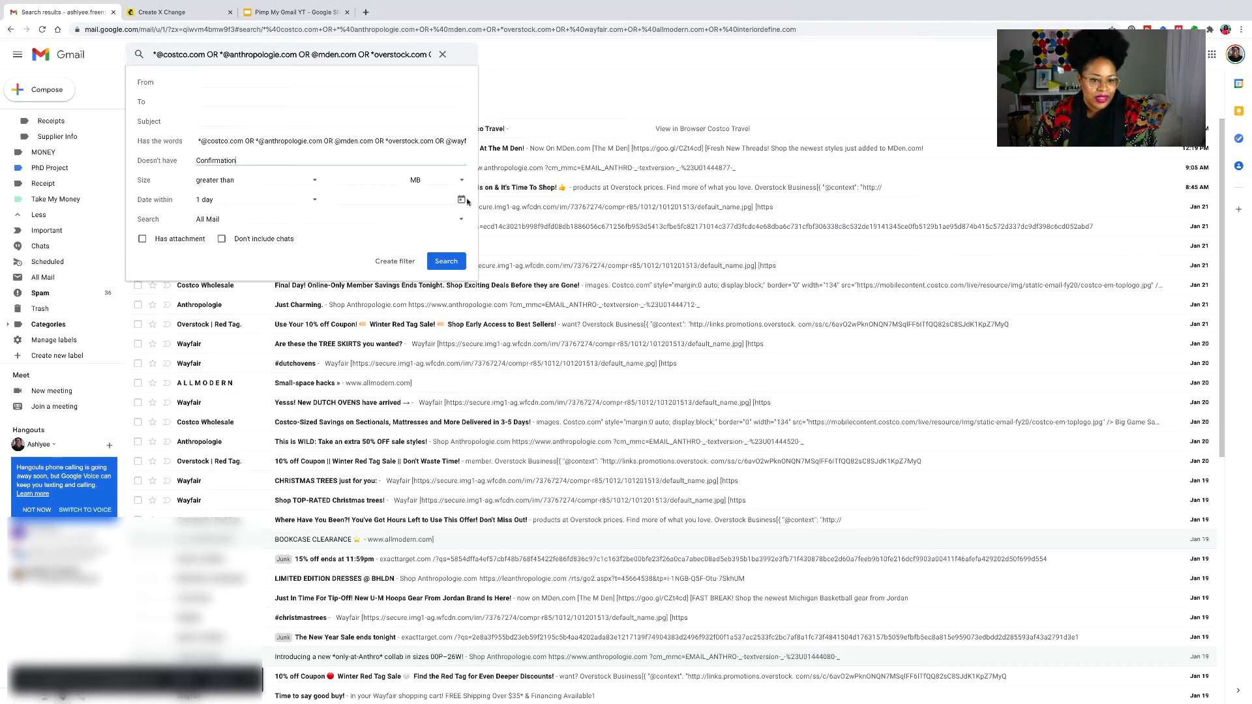
{"action": "left_click", "coordinate": [428, 261]}
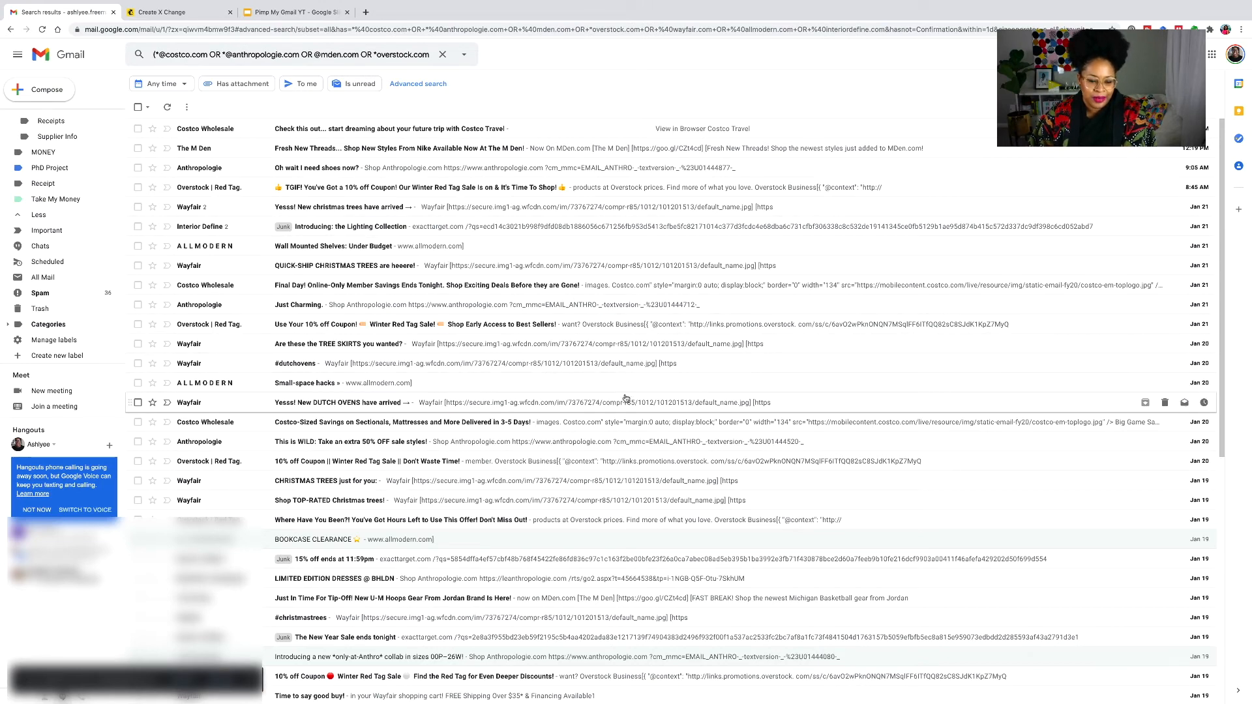
- Review the search results to check that only promotional messages from the listed retailers match the query
{"action": "scroll", "coordinate": [624, 397], "scroll_direction": "down", "scroll_amount": 4}
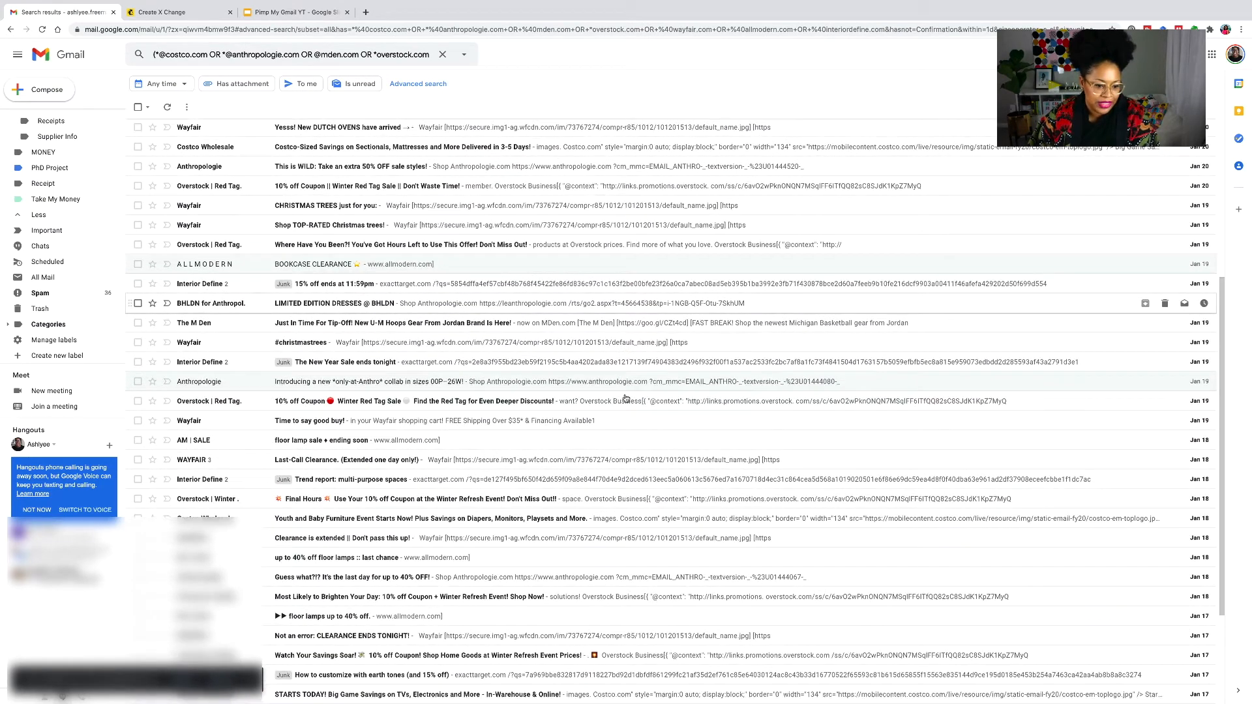
{"action": "scroll", "coordinate": [624, 398], "scroll_direction": "down", "scroll_amount": 1}
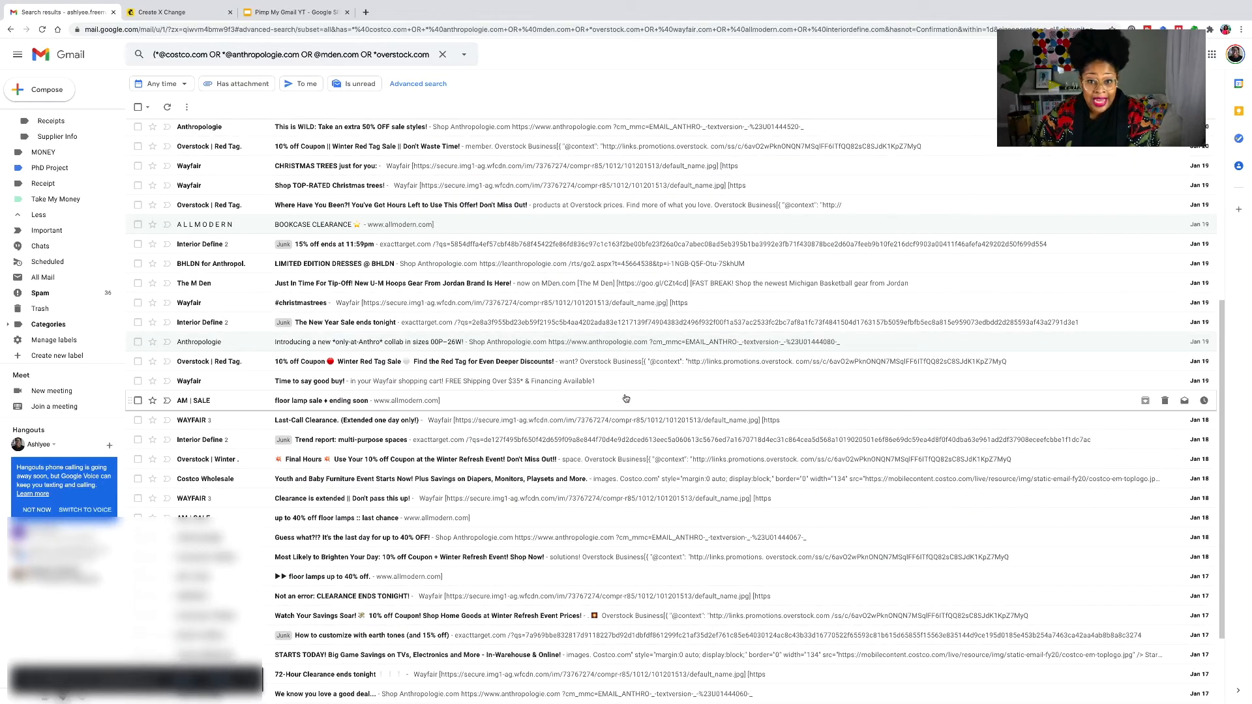
{"action": "scroll", "coordinate": [721, 208], "scroll_direction": "down", "scroll_amount": 2}
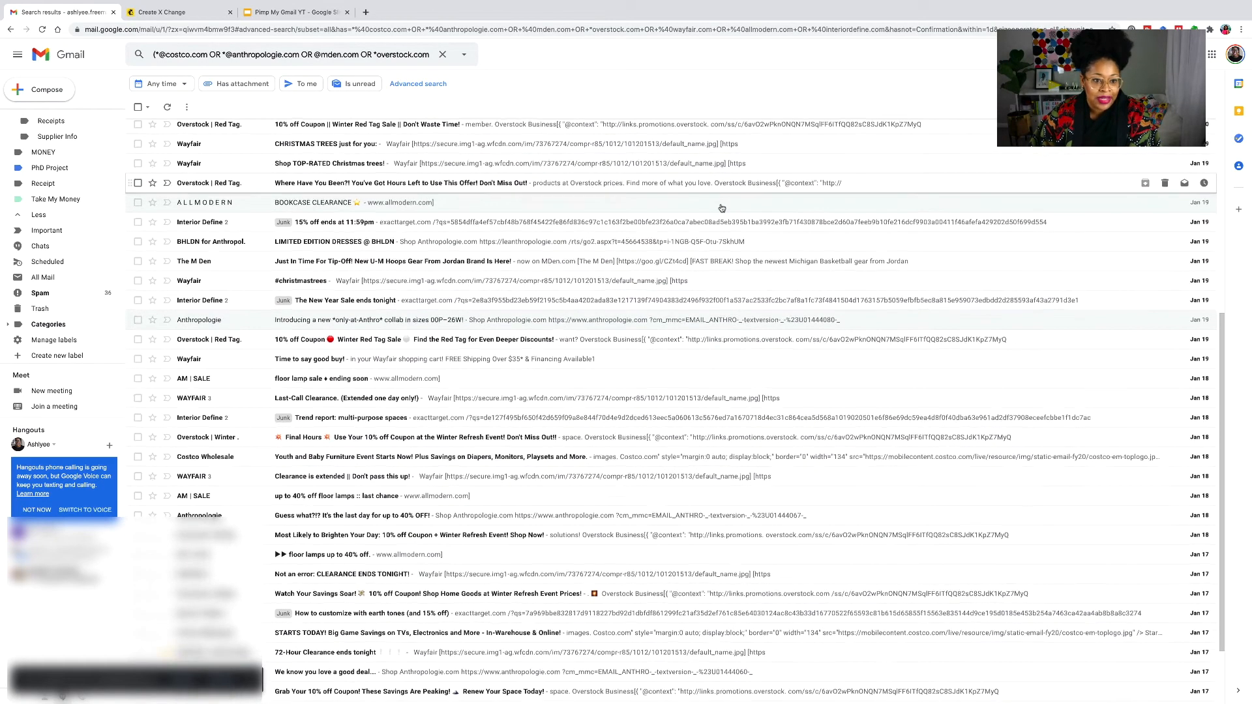
{"action": "scroll", "coordinate": [722, 208], "scroll_direction": "down", "scroll_amount": 1}
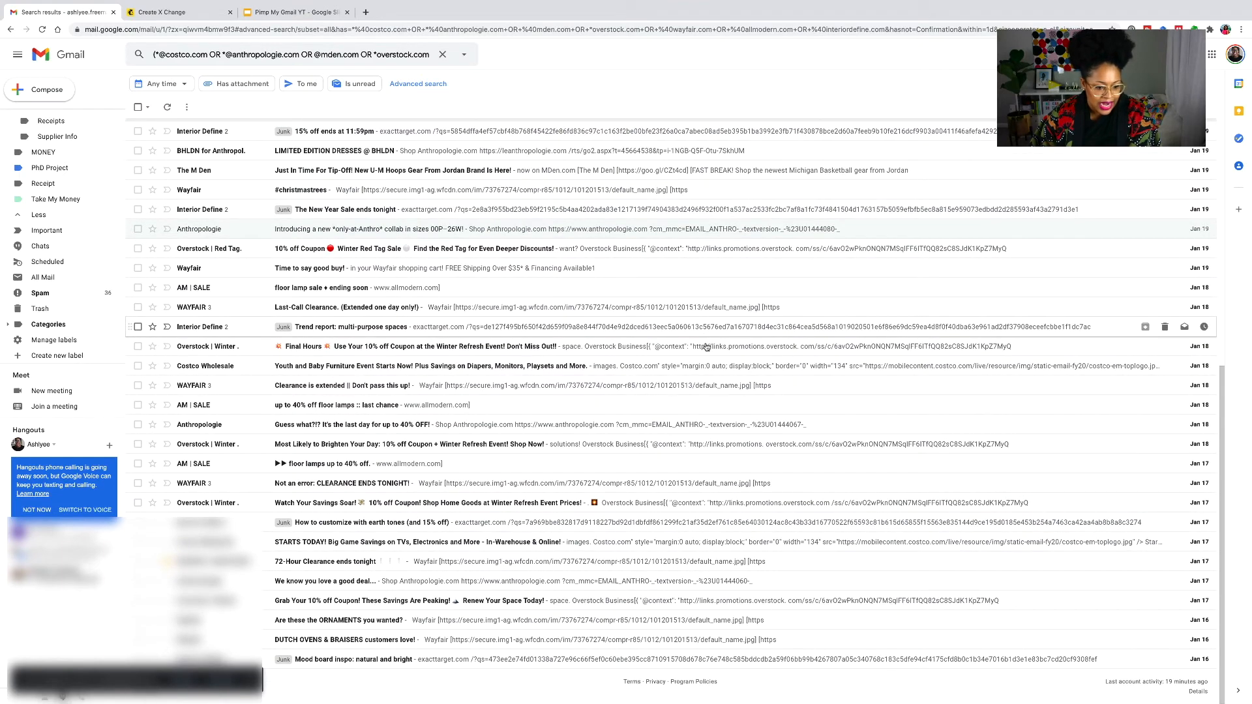
{"action": "scroll", "coordinate": [706, 347], "scroll_direction": "up", "scroll_amount": 3}
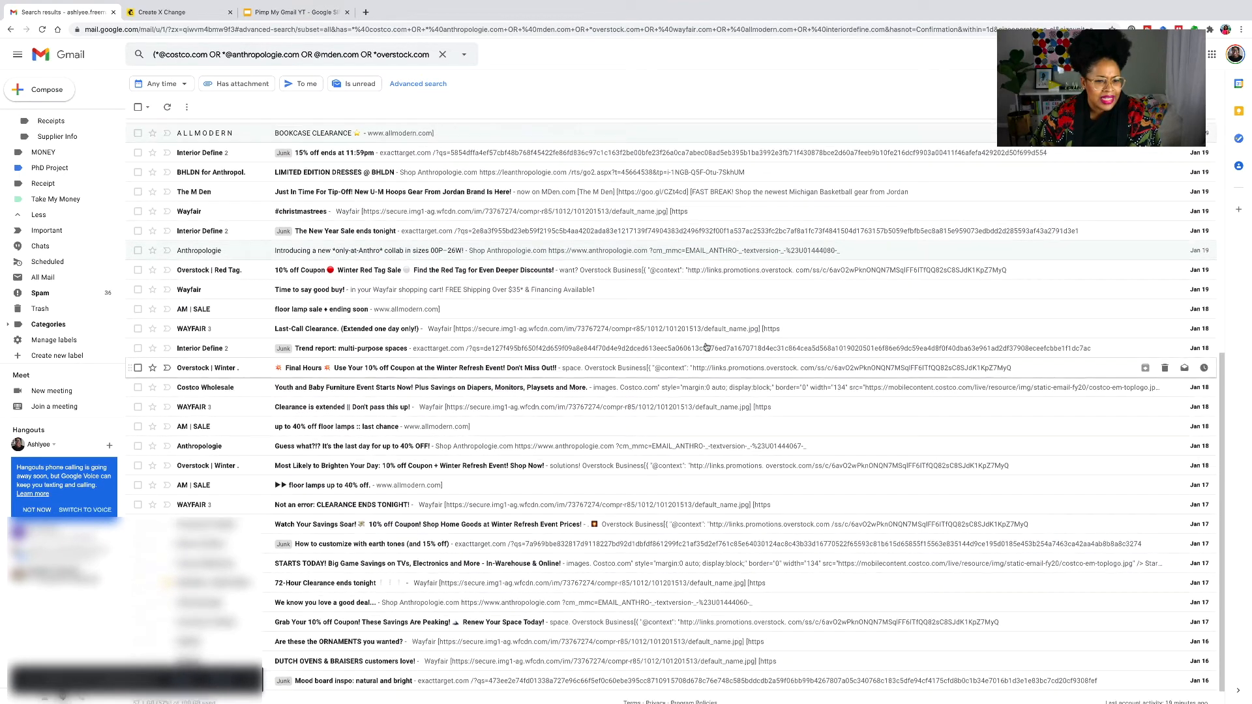
{"action": "scroll", "coordinate": [707, 347], "scroll_direction": "up", "scroll_amount": 3}
{"action": "scroll", "coordinate": [706, 346], "scroll_direction": "up", "scroll_amount": 3}
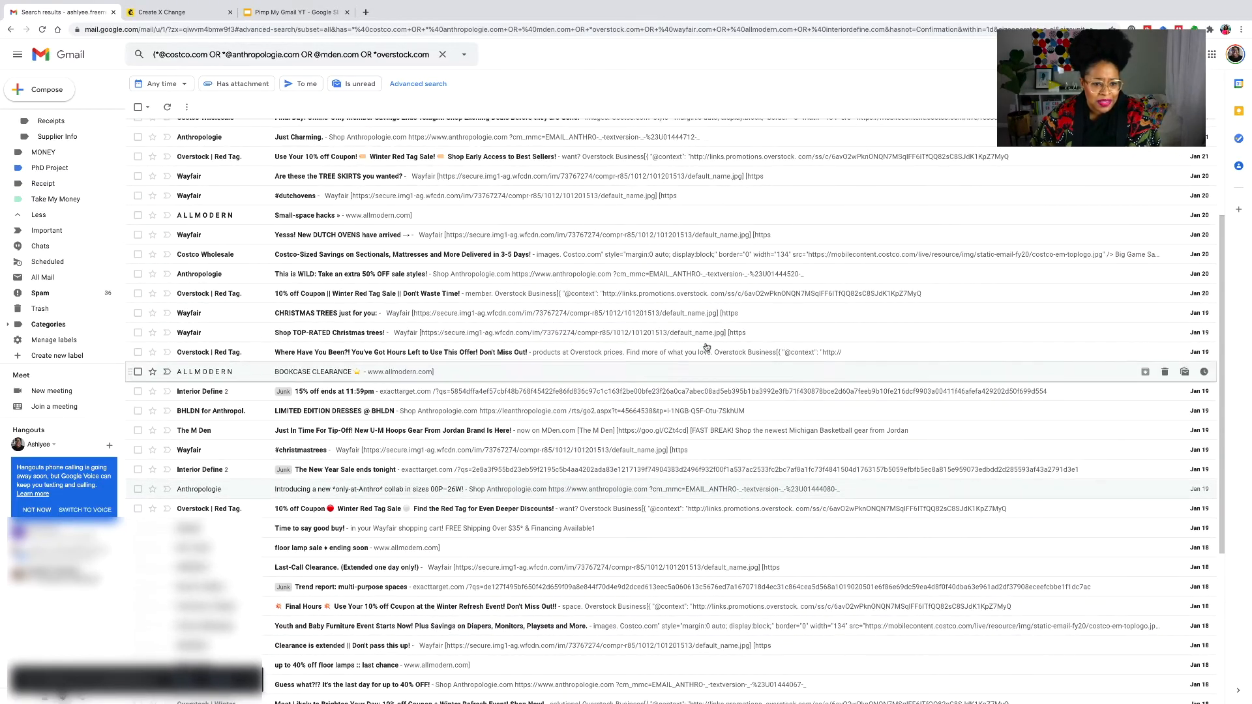
{"action": "scroll", "coordinate": [707, 346], "scroll_direction": "up", "scroll_amount": 3}
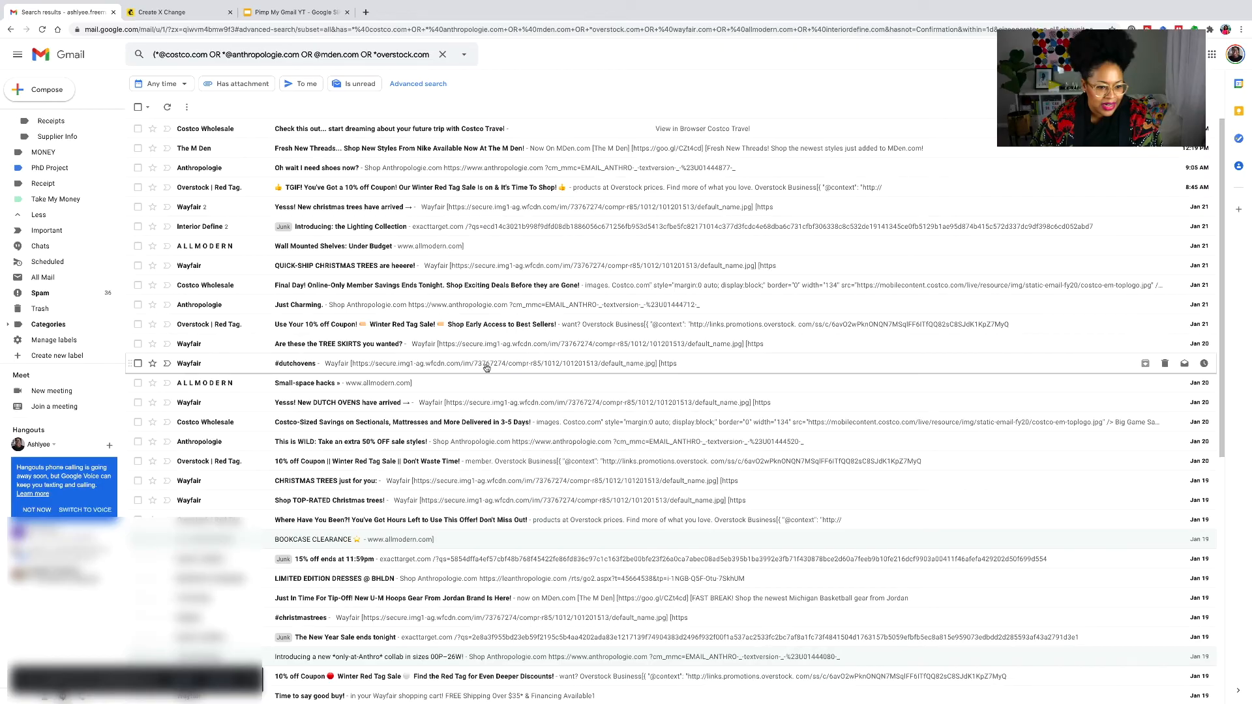
{"action": "scroll", "coordinate": [486, 368], "scroll_direction": "down", "scroll_amount": 2}
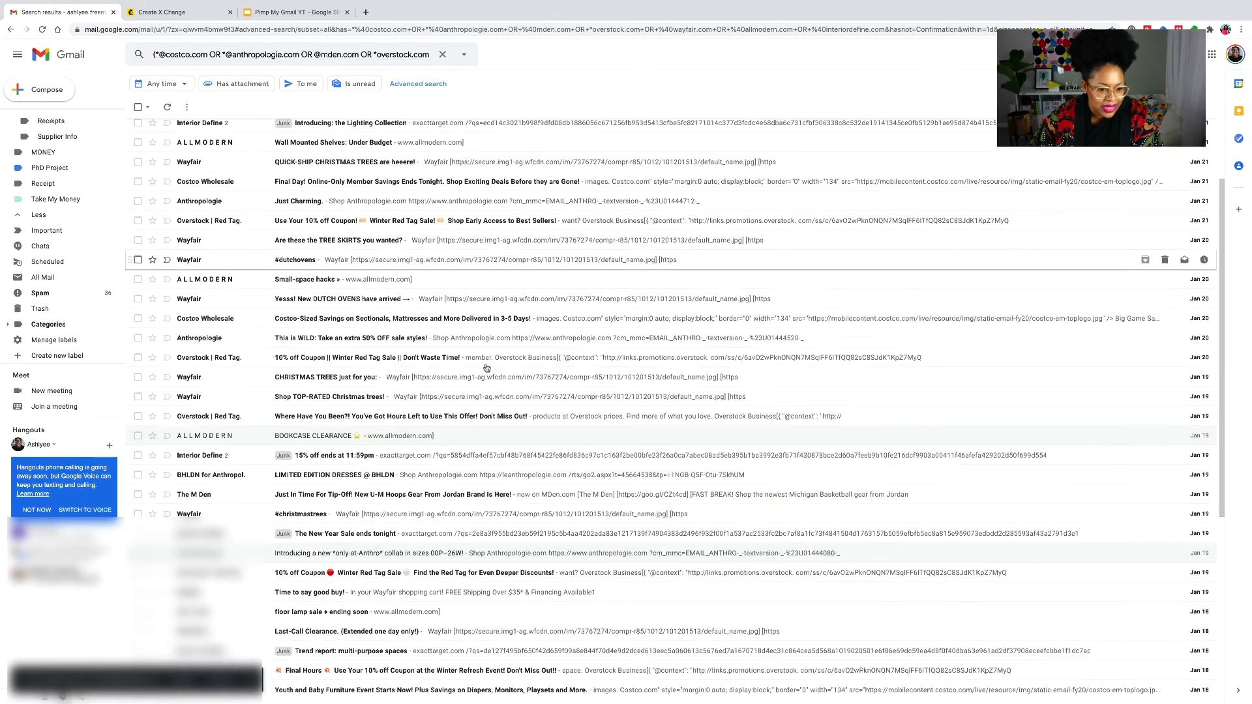
{"action": "scroll", "coordinate": [486, 368], "scroll_direction": "down", "scroll_amount": 4}
{"action": "scroll", "coordinate": [485, 368], "scroll_direction": "down", "scroll_amount": 1}
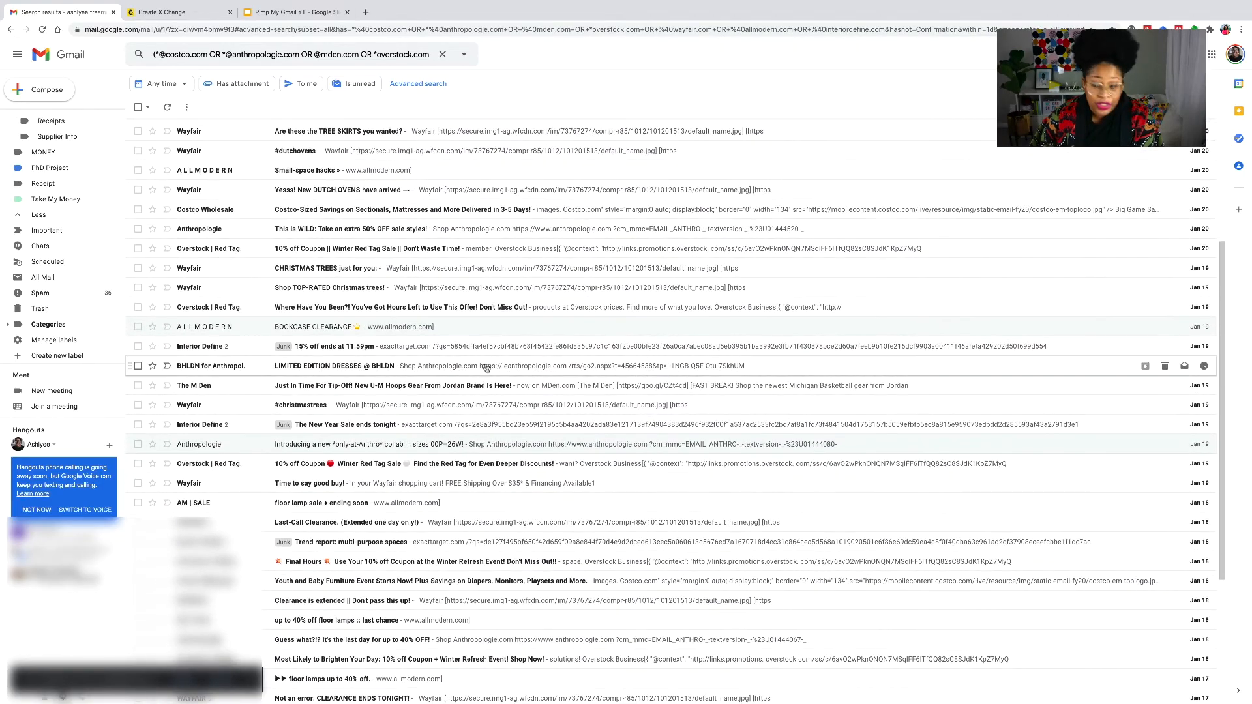
{"action": "scroll", "coordinate": [486, 368], "scroll_direction": "down", "scroll_amount": 3}
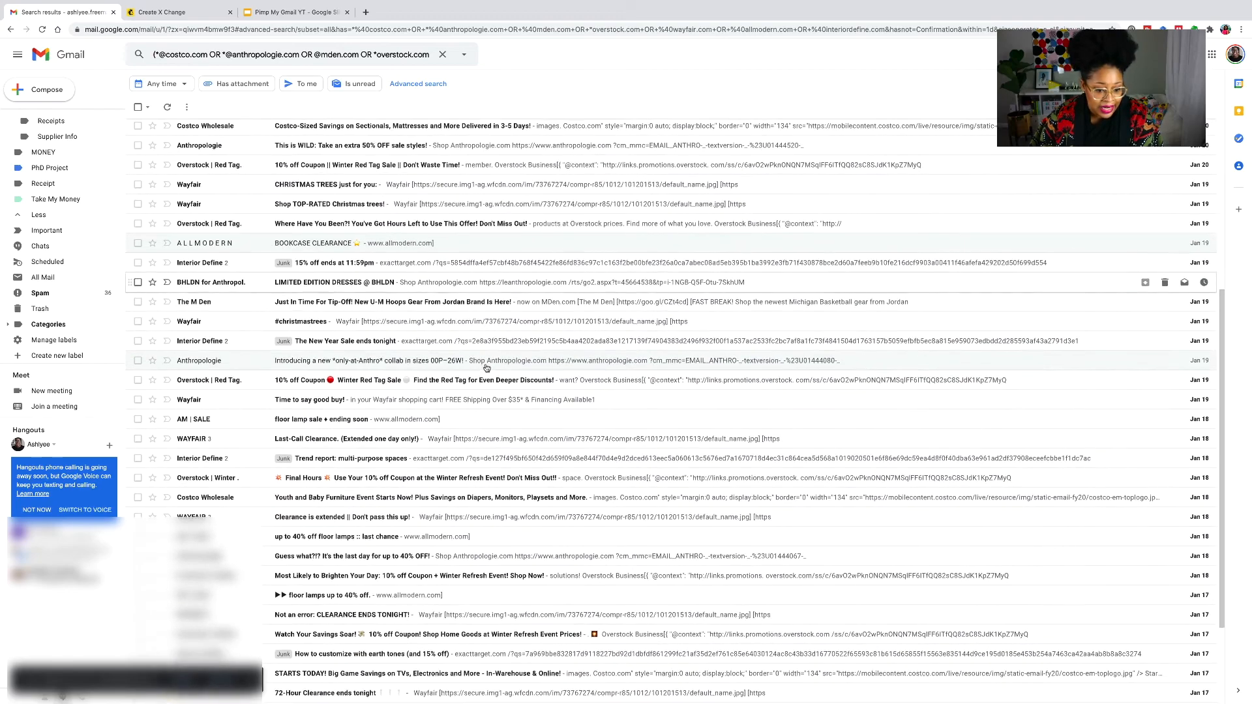
{"action": "scroll", "coordinate": [486, 367], "scroll_direction": "down", "scroll_amount": 2}
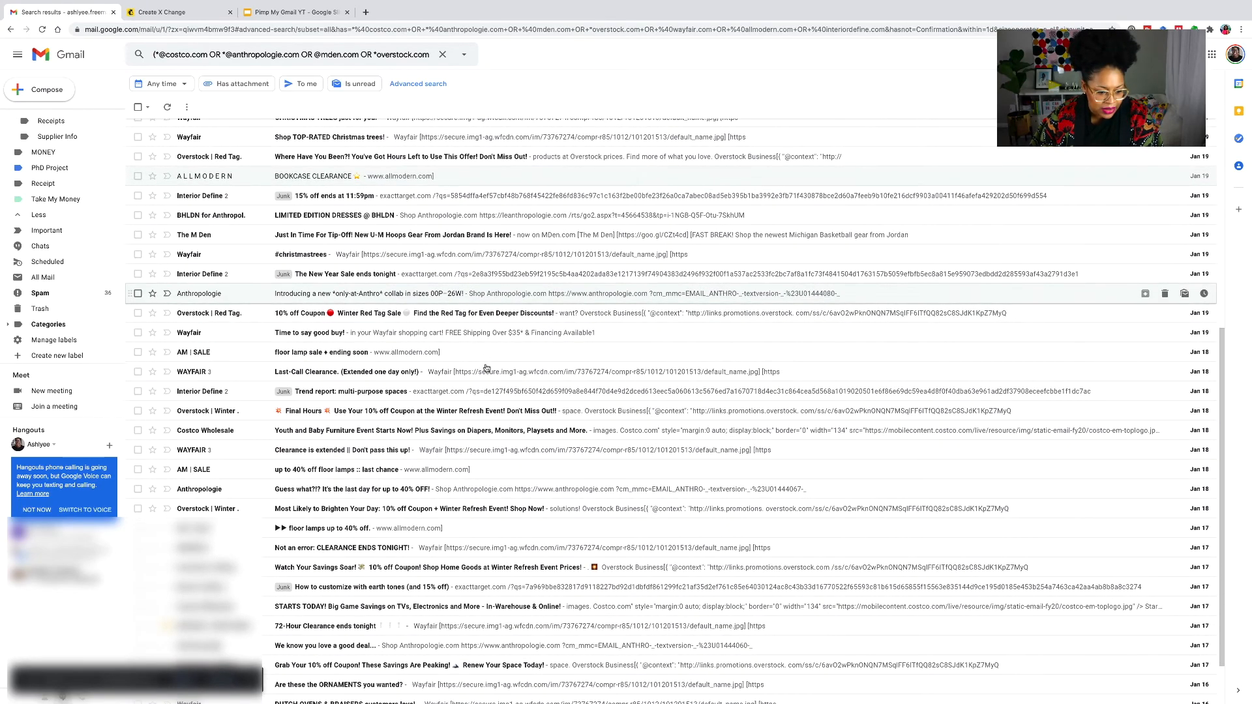
{"action": "scroll", "coordinate": [485, 368], "scroll_direction": "down", "scroll_amount": 2}
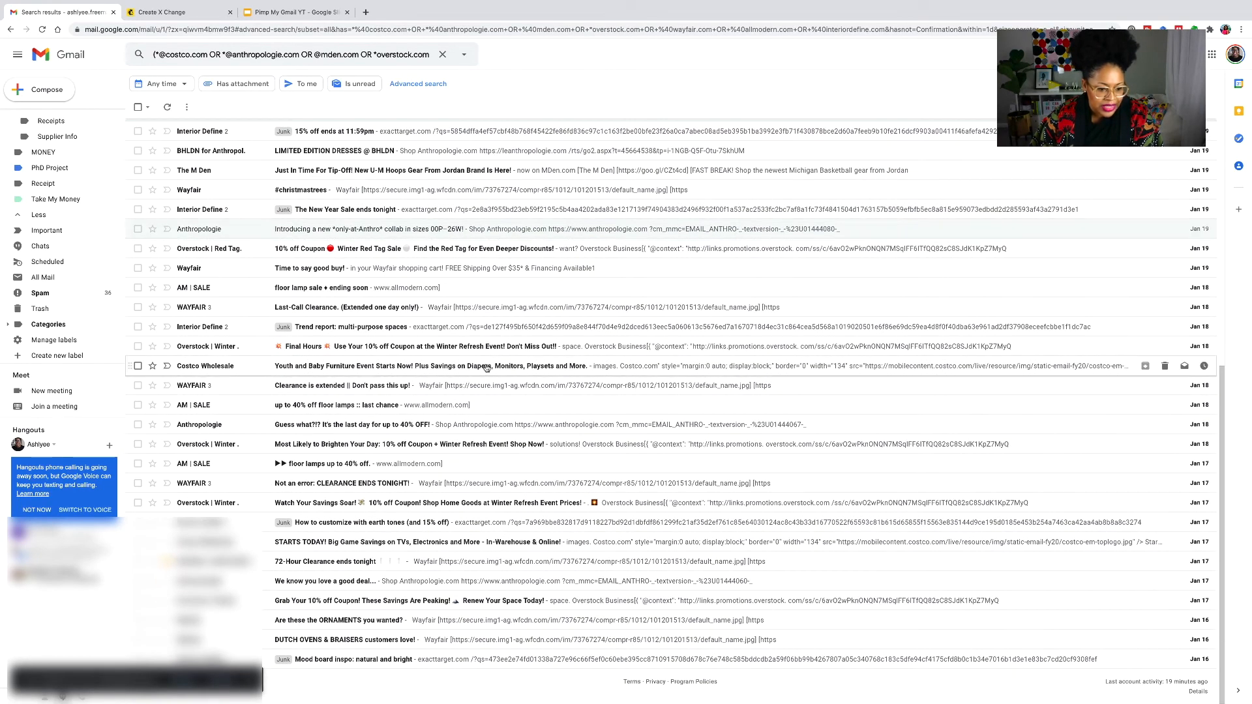
{"action": "scroll", "coordinate": [486, 368], "scroll_direction": "up", "scroll_amount": 4}
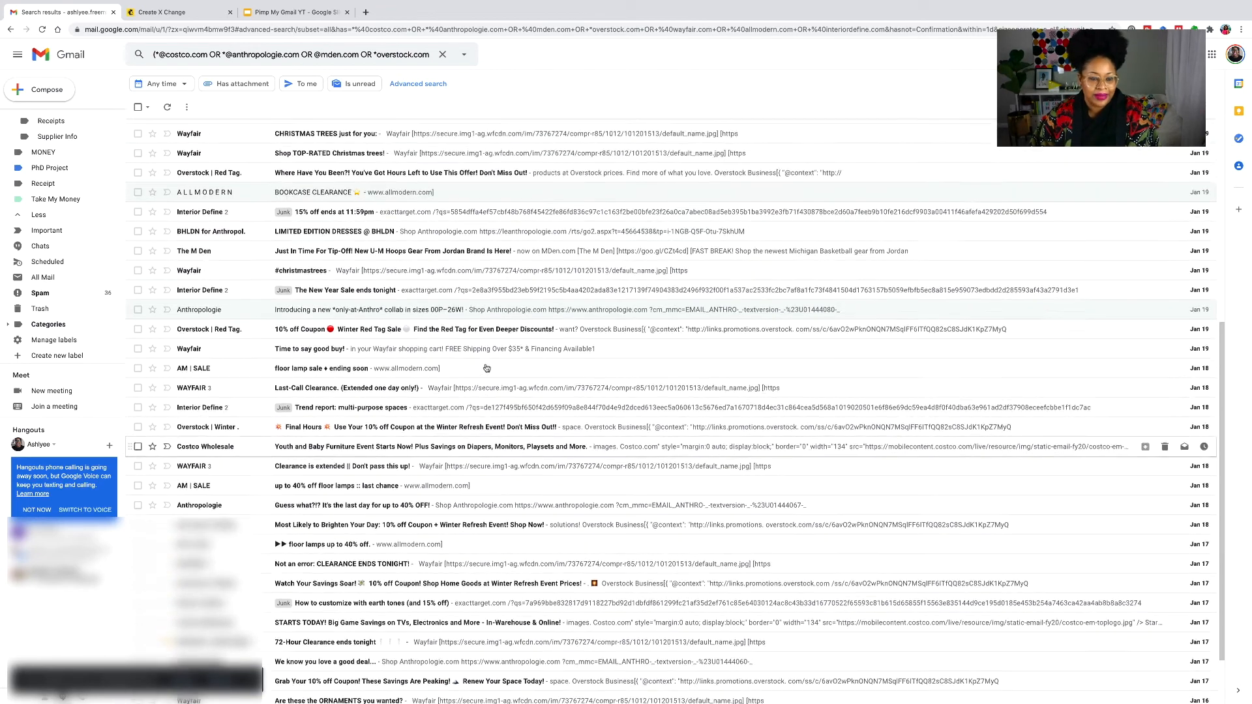
{"action": "scroll", "coordinate": [321, 209], "scroll_direction": "up", "scroll_amount": 2}
{"action": "scroll", "coordinate": [322, 209], "scroll_direction": "up", "scroll_amount": 3}
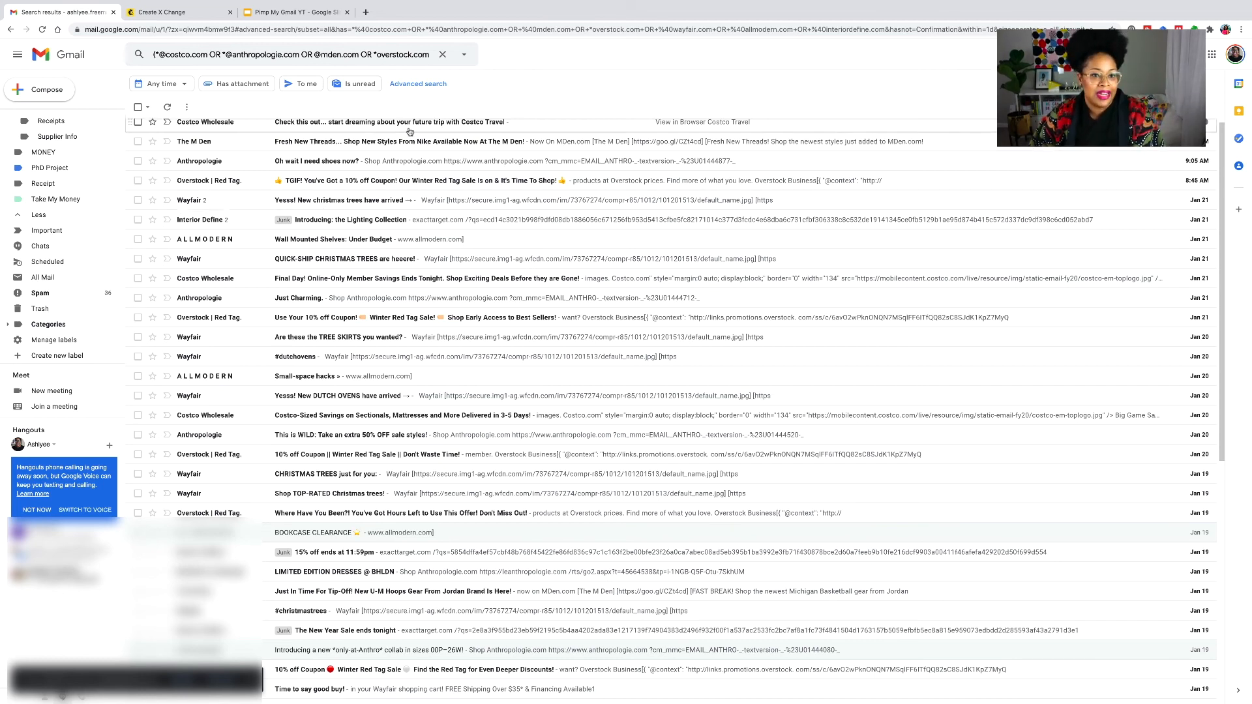
- Start a filter from the retailer search that excludes Confirmation, and set it to skip the inbox
{"action": "left_click", "coordinate": [464, 54]}
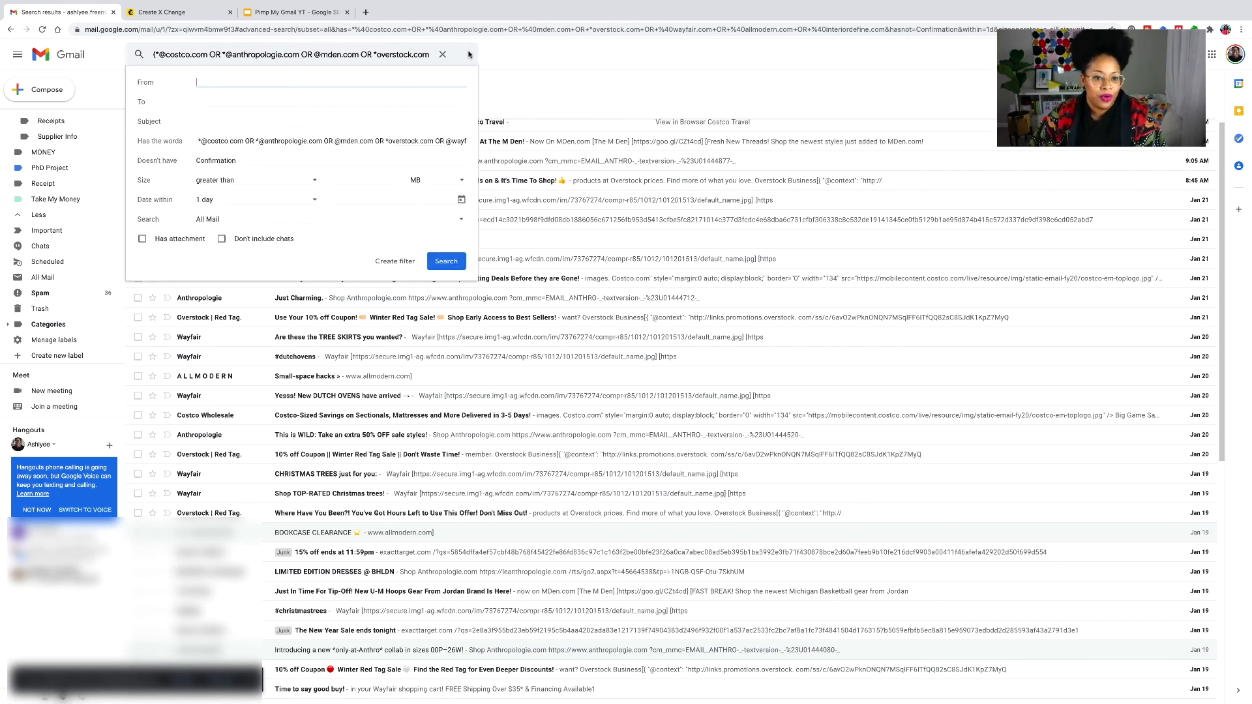
{"action": "left_click", "coordinate": [387, 261]}
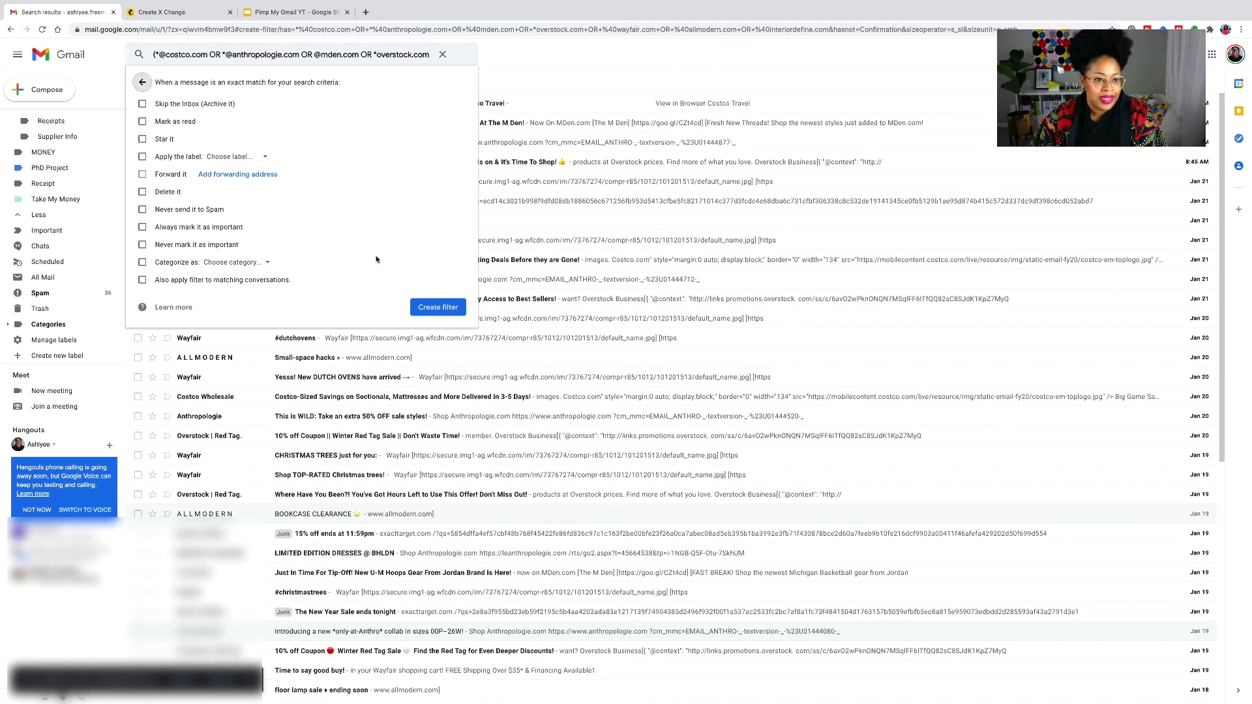
{"action": "left_click", "coordinate": [143, 105]}
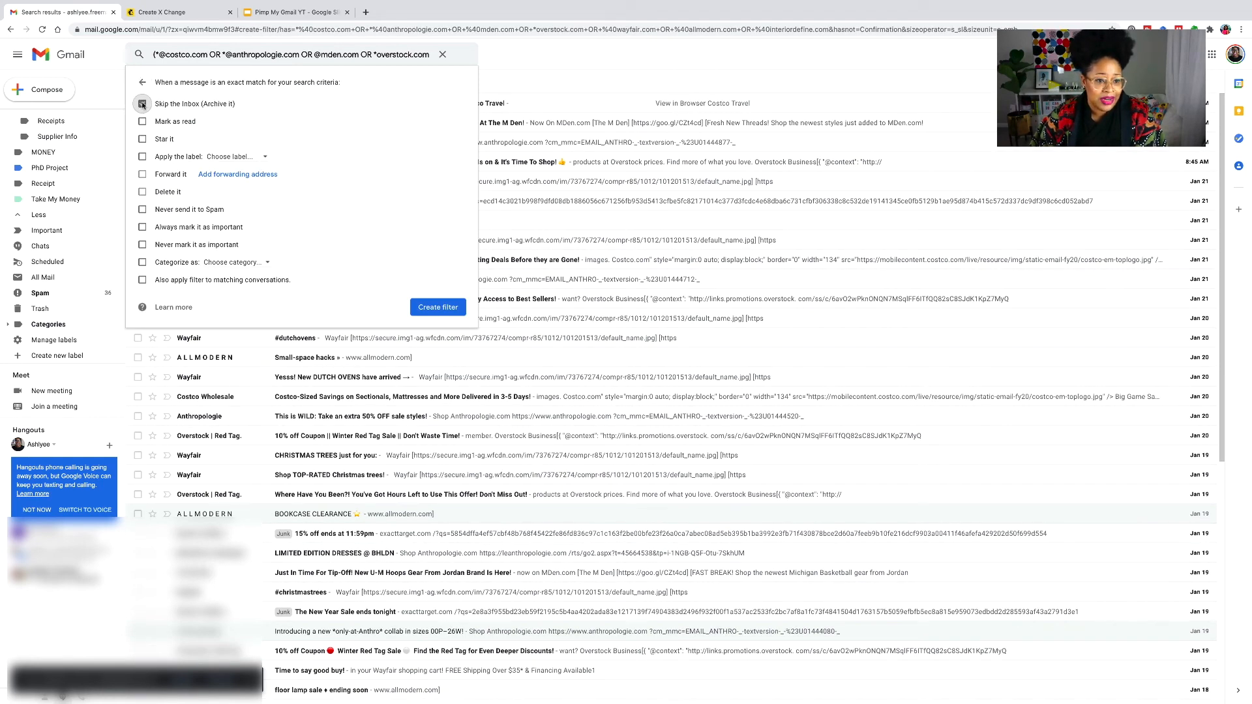
- Set the filter to apply the label 3-Read Later to matching messages
{"action": "left_click", "coordinate": [142, 158]}
{"action": "left_click", "coordinate": [261, 158]}
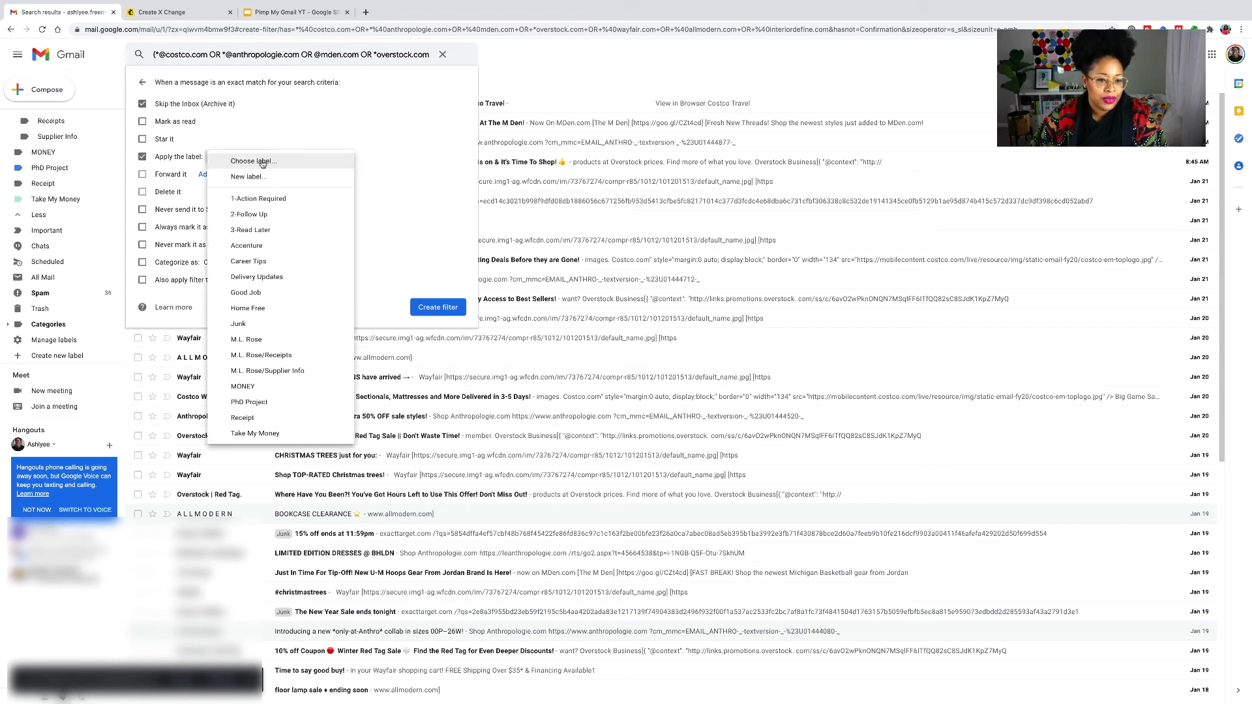
{"action": "left_click", "coordinate": [264, 236]}
{"action": "left_click", "coordinate": [271, 161]}
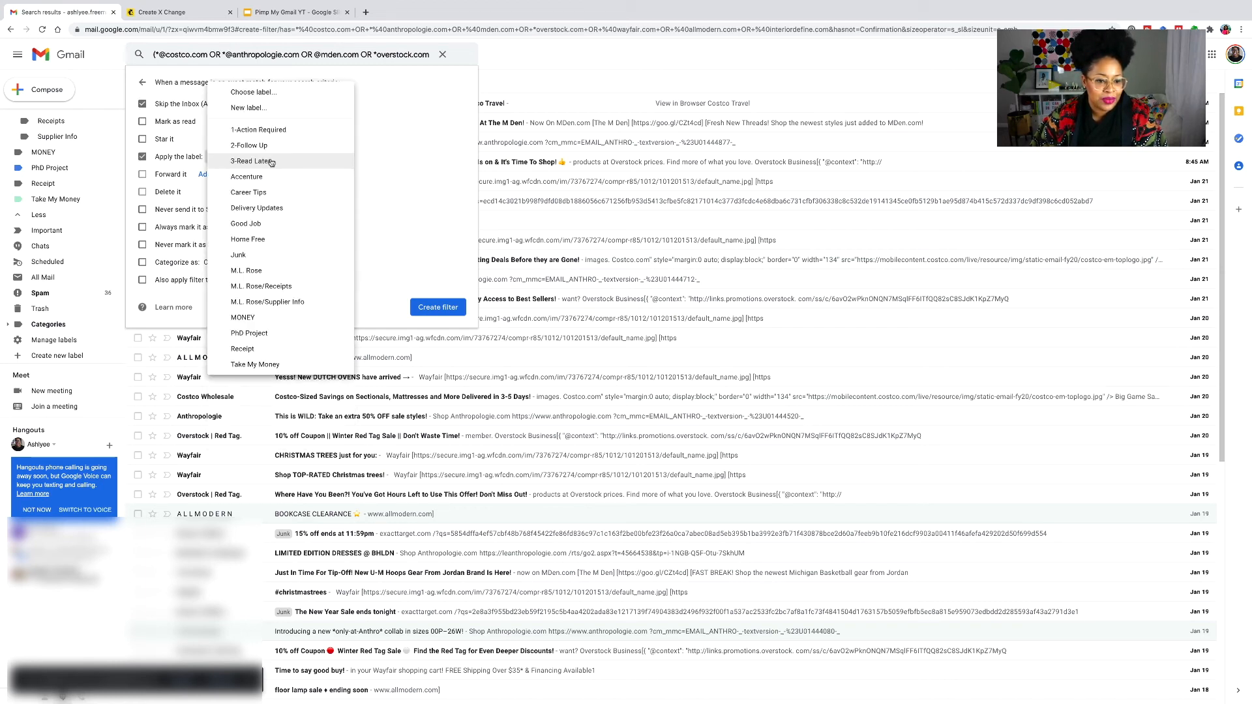
{"action": "left_click", "coordinate": [264, 365]}
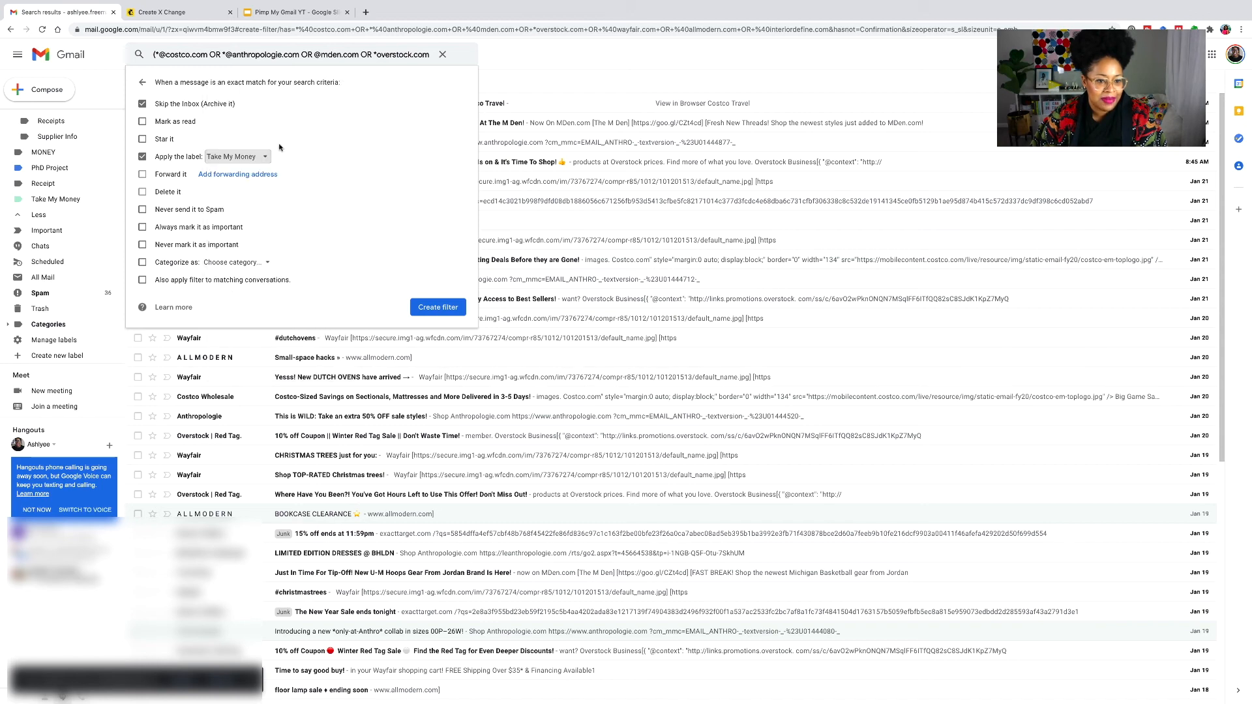
{"action": "left_click", "coordinate": [266, 159]}
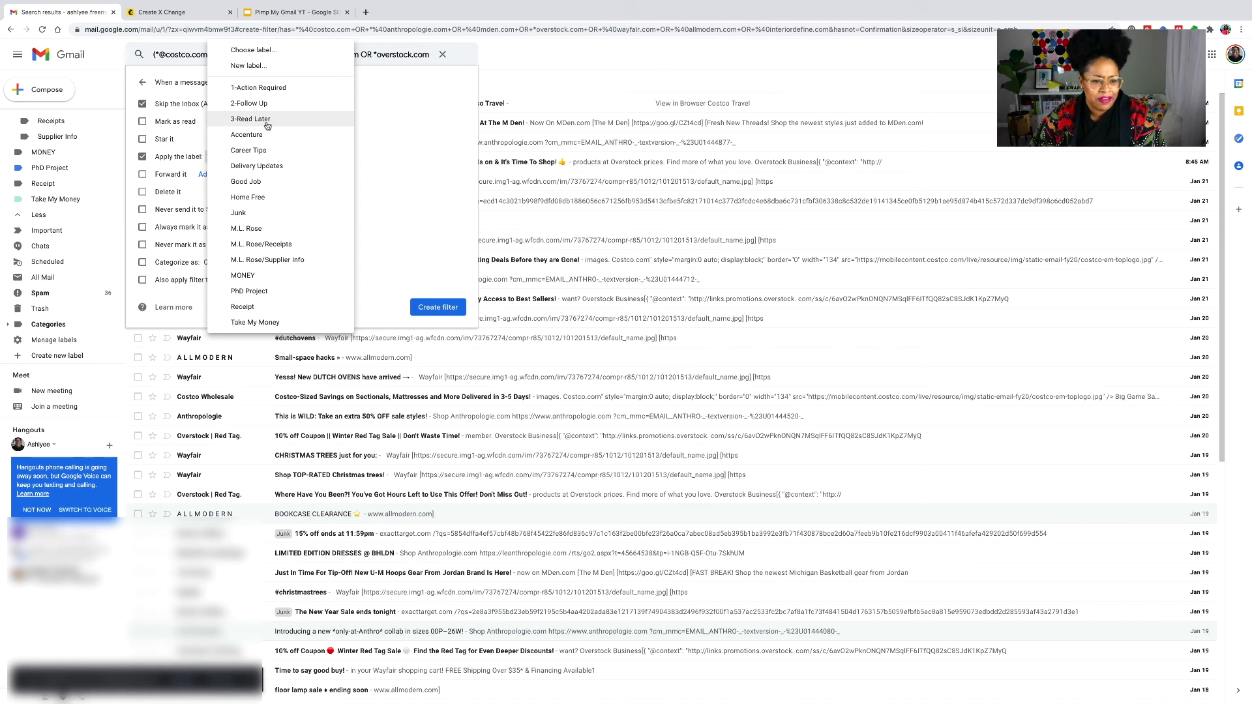
{"action": "left_click", "coordinate": [266, 121]}
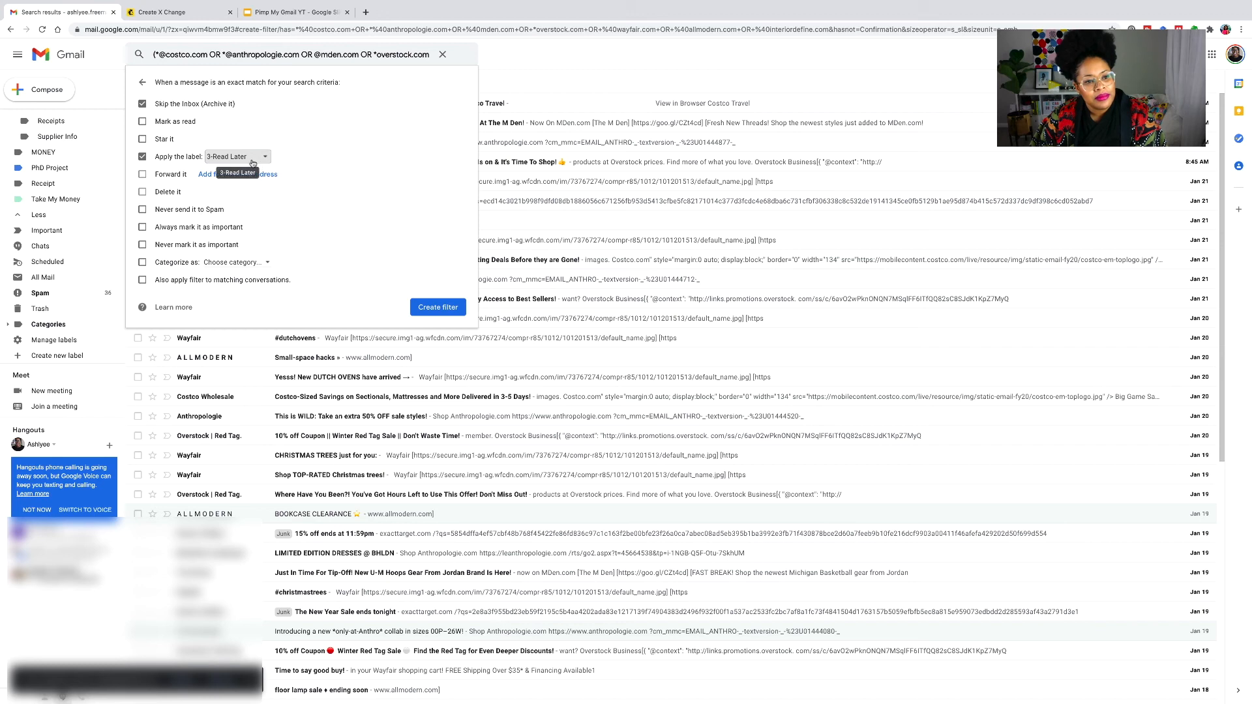
- Include existing matching conversations in the 3-Read Later filter and create it
{"action": "left_click", "coordinate": [142, 281]}
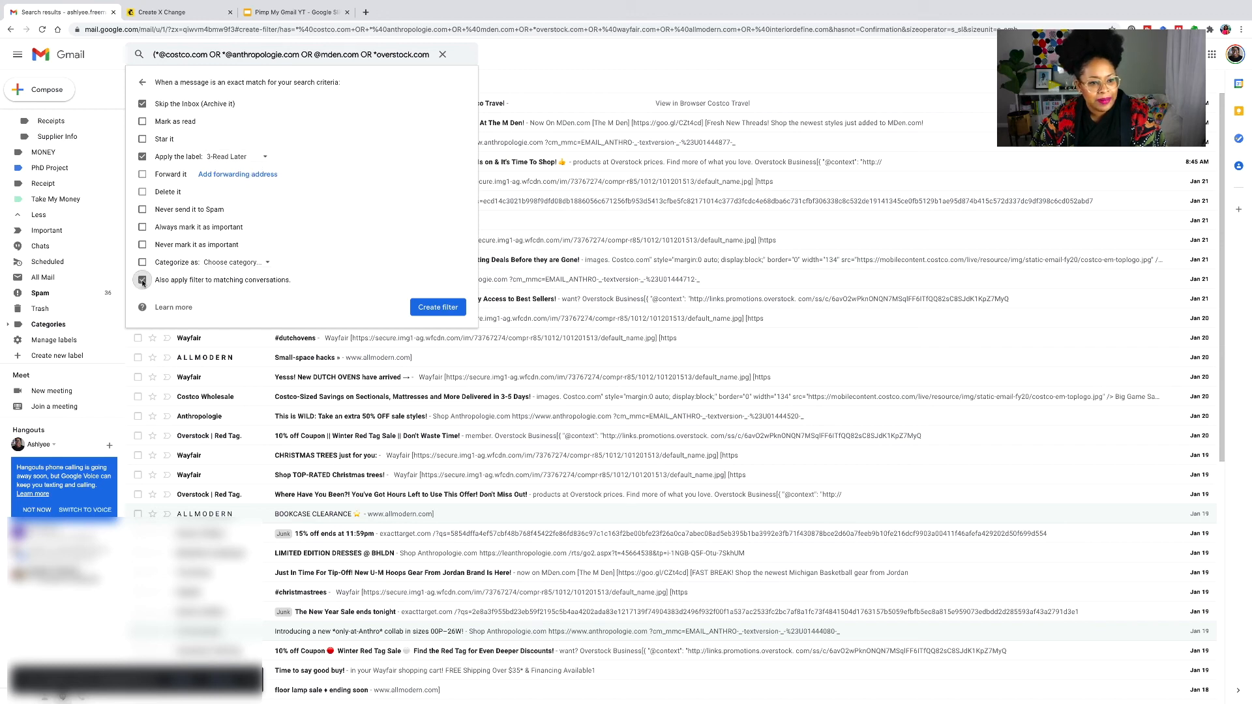
{"action": "left_click", "coordinate": [446, 309]}
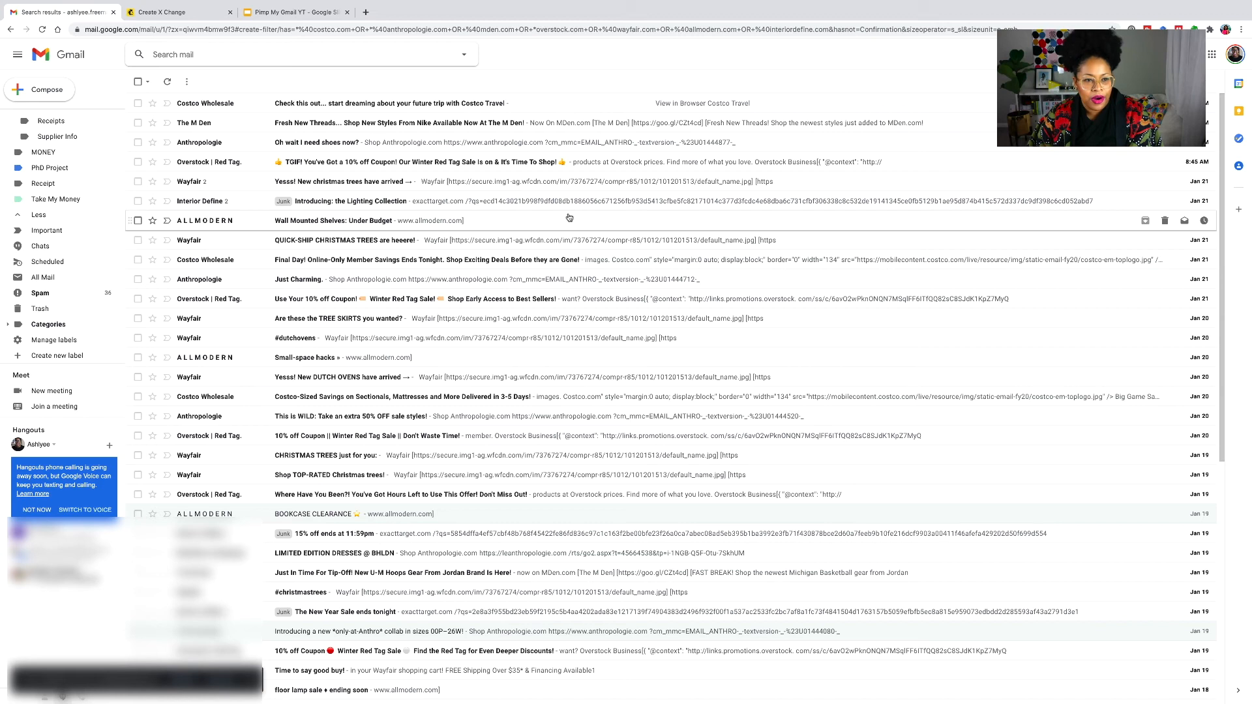
- Search for the same retailer domains without the Confirmation exclusion and start a second filter from that query
{"action": "left_click", "coordinate": [464, 56]}
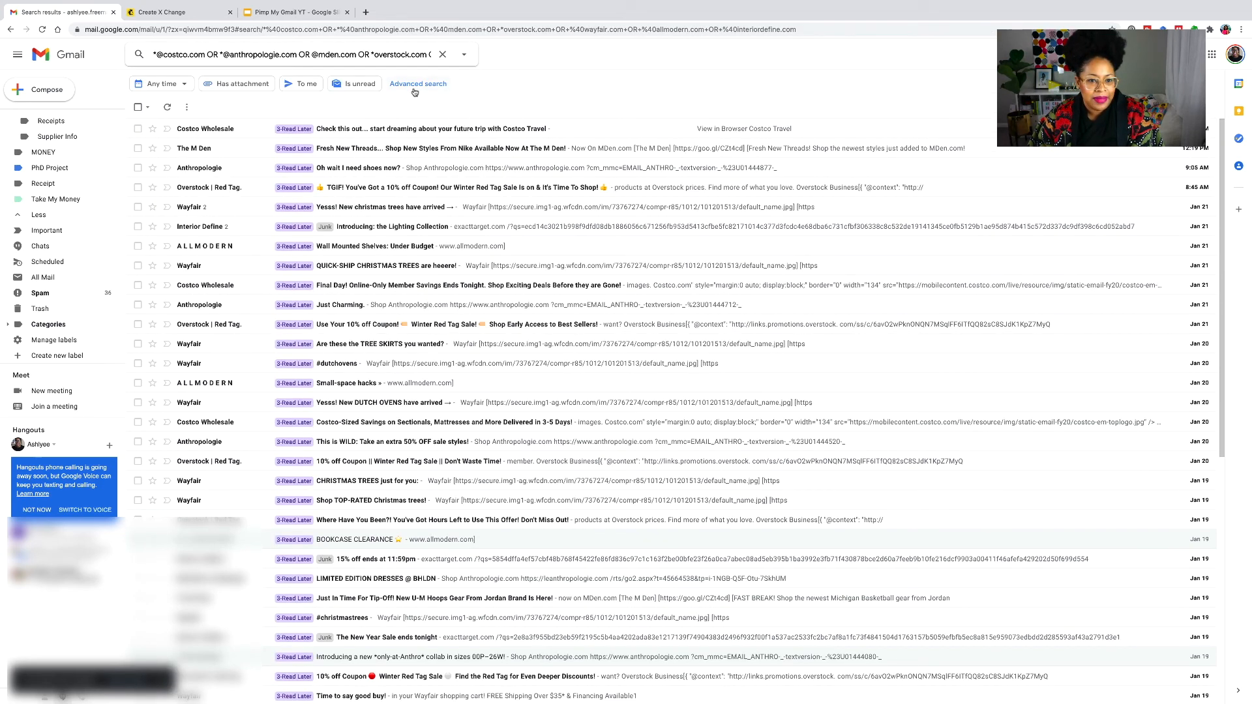
{"action": "left_click", "coordinate": [464, 55]}
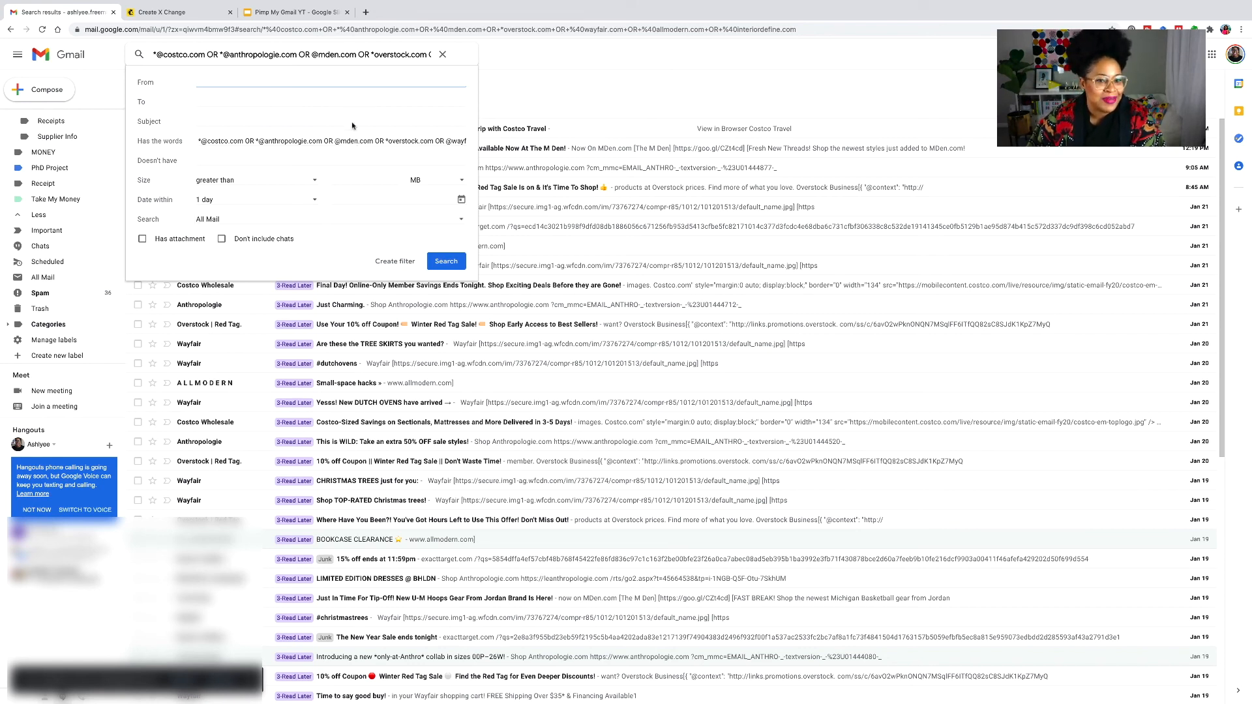
{"action": "left_click", "coordinate": [396, 265]}
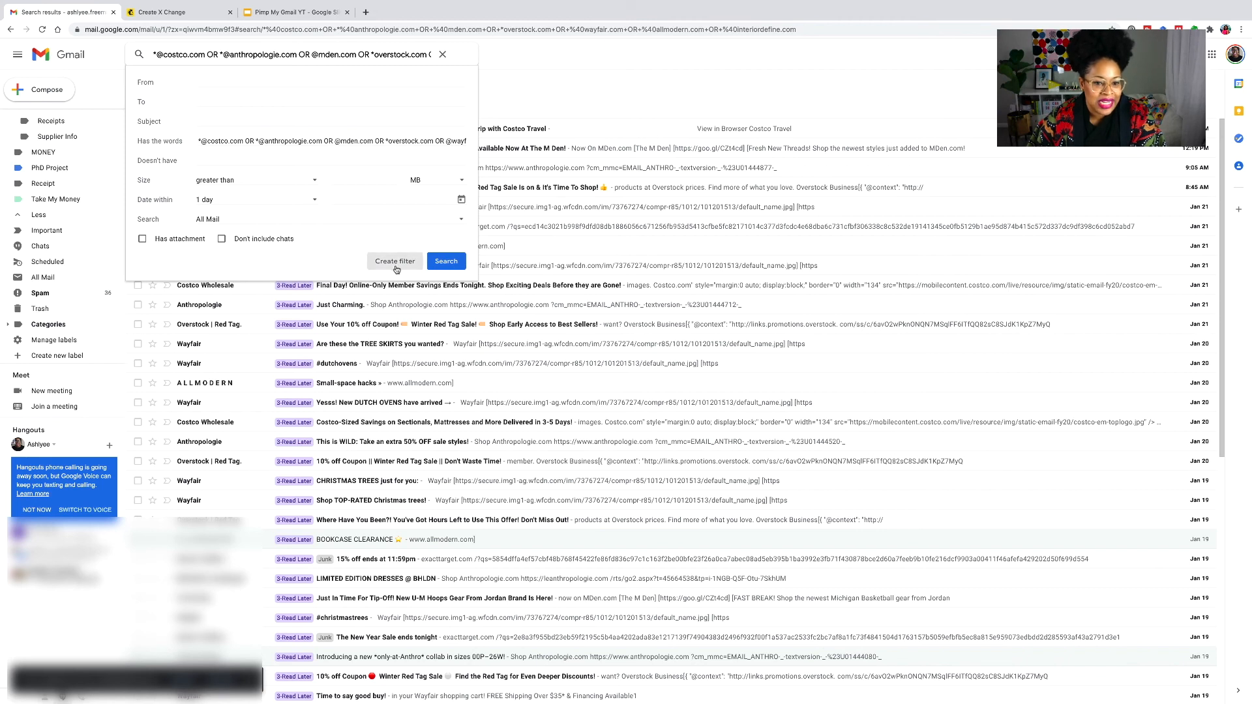
- Make the second filter apply the label Take My Money, including to existing matching conversations, and create it
{"action": "left_click", "coordinate": [142, 156]}
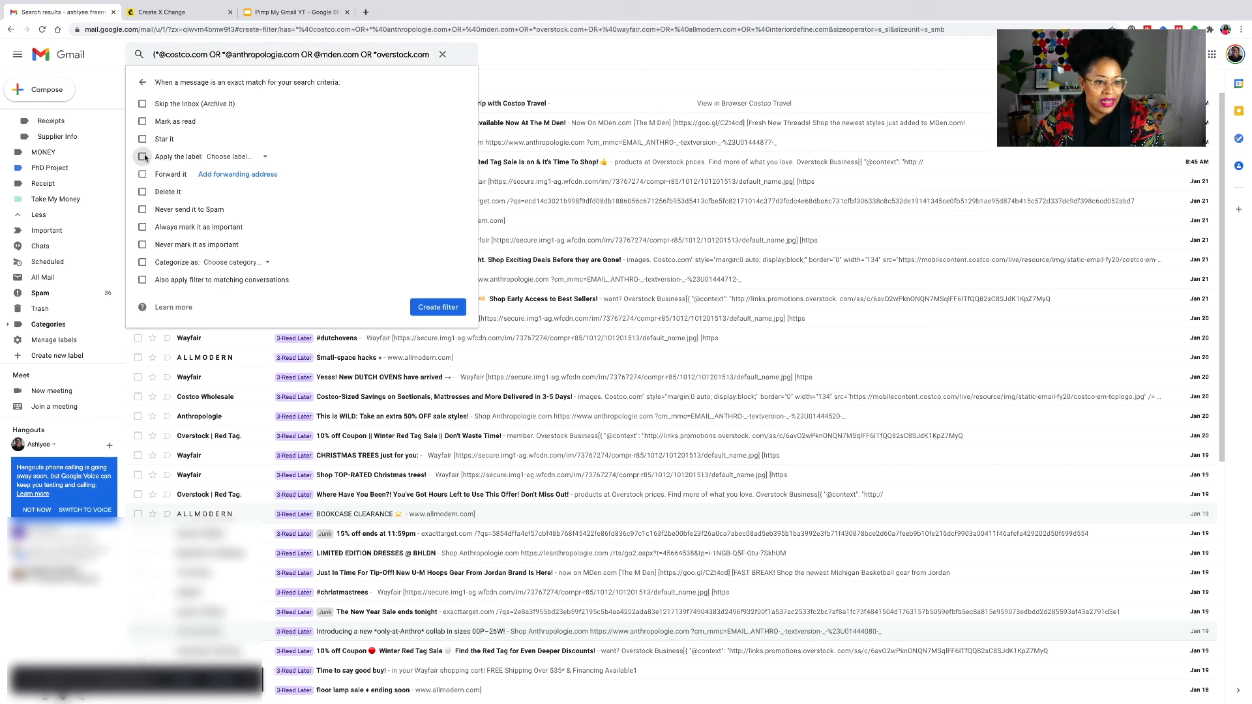
{"action": "left_click", "coordinate": [257, 158]}
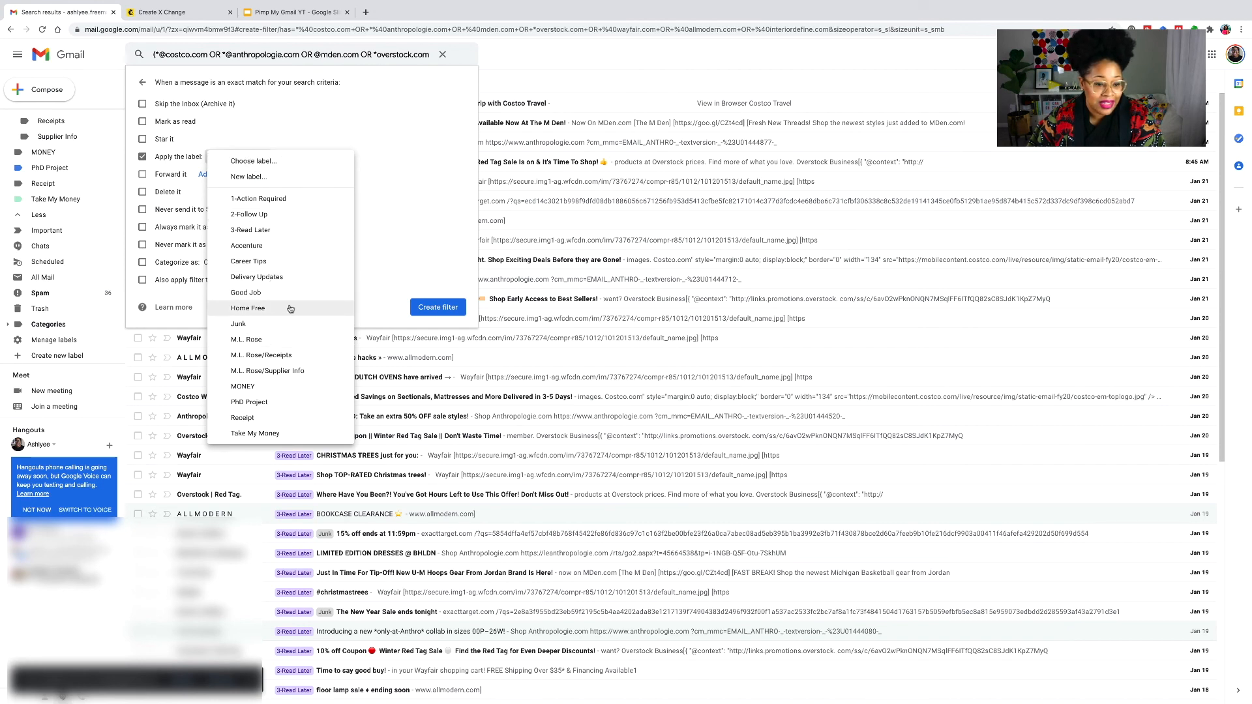
{"action": "left_click", "coordinate": [252, 433]}
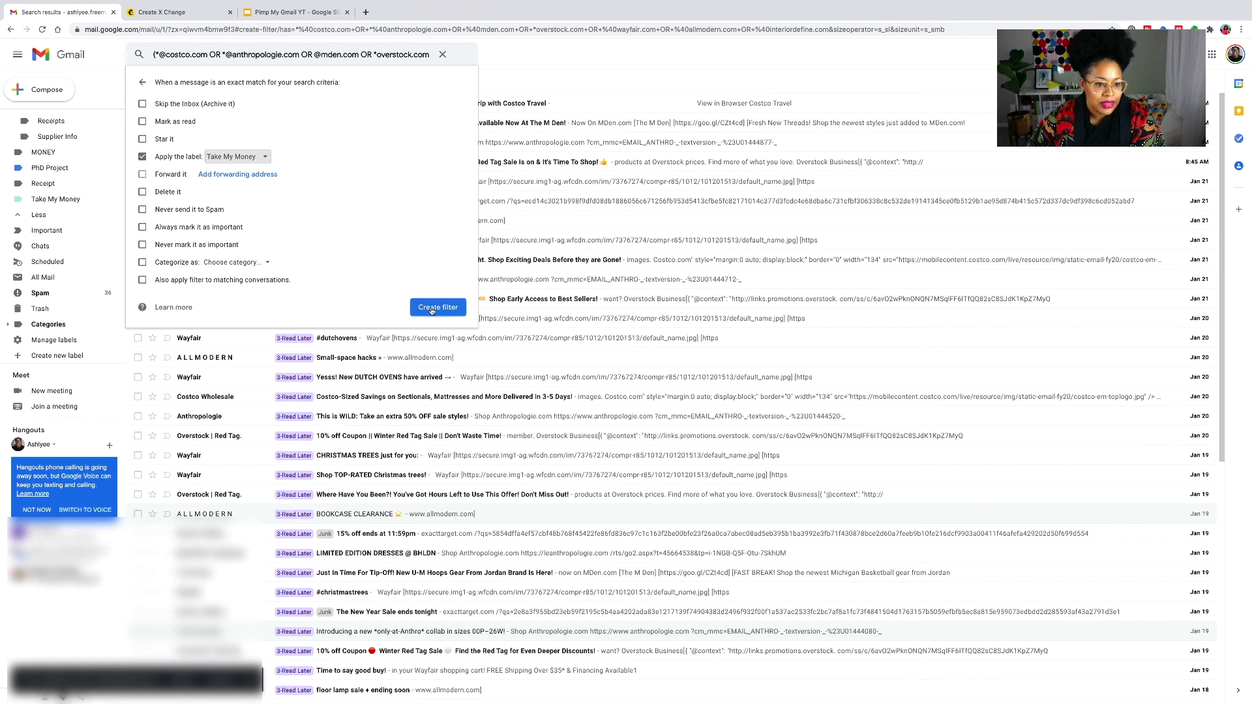
{"action": "left_click", "coordinate": [146, 280]}
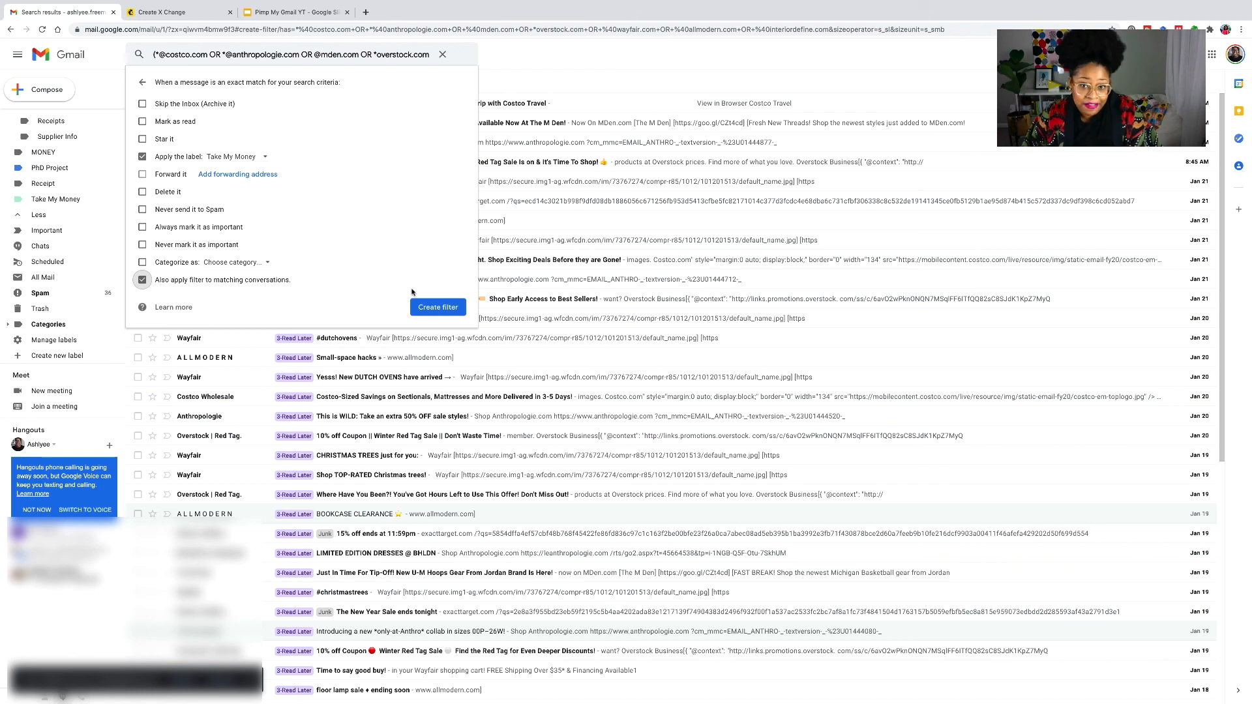
{"action": "left_click", "coordinate": [423, 309]}
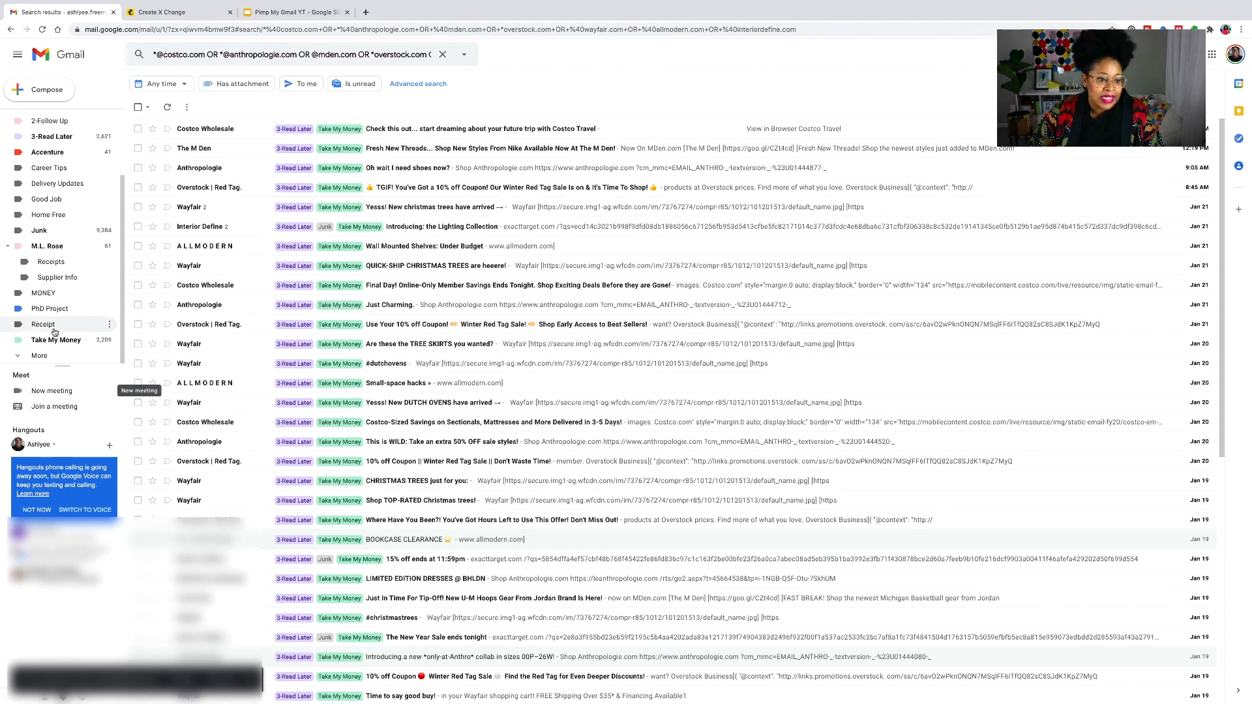
- Expand the mailbox navigation list to show the remaining folders and label options
{"action": "left_click", "coordinate": [33, 357]}
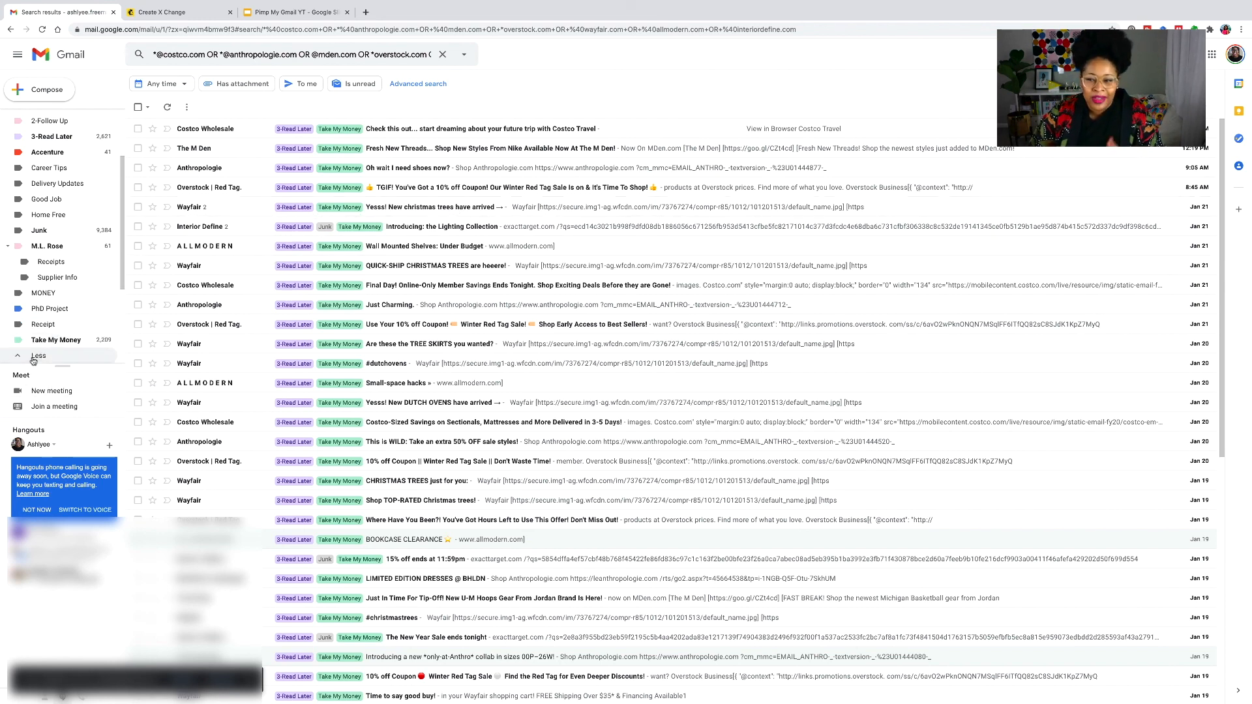